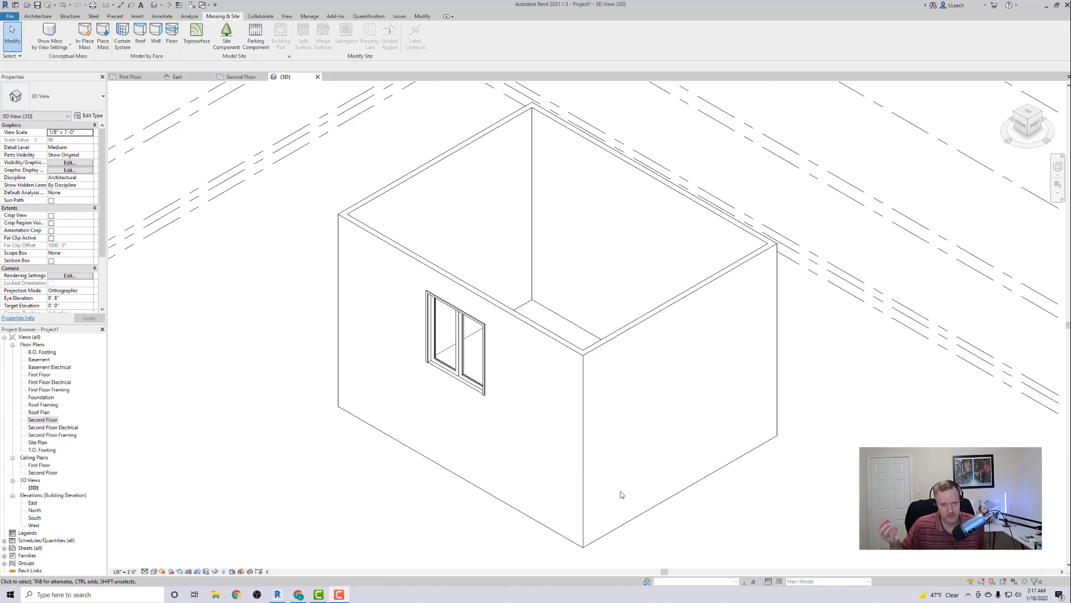
Open the South elevation to see the 72" x 78" Double-Glass 1 door at Second Floor level
double_click(35, 518)
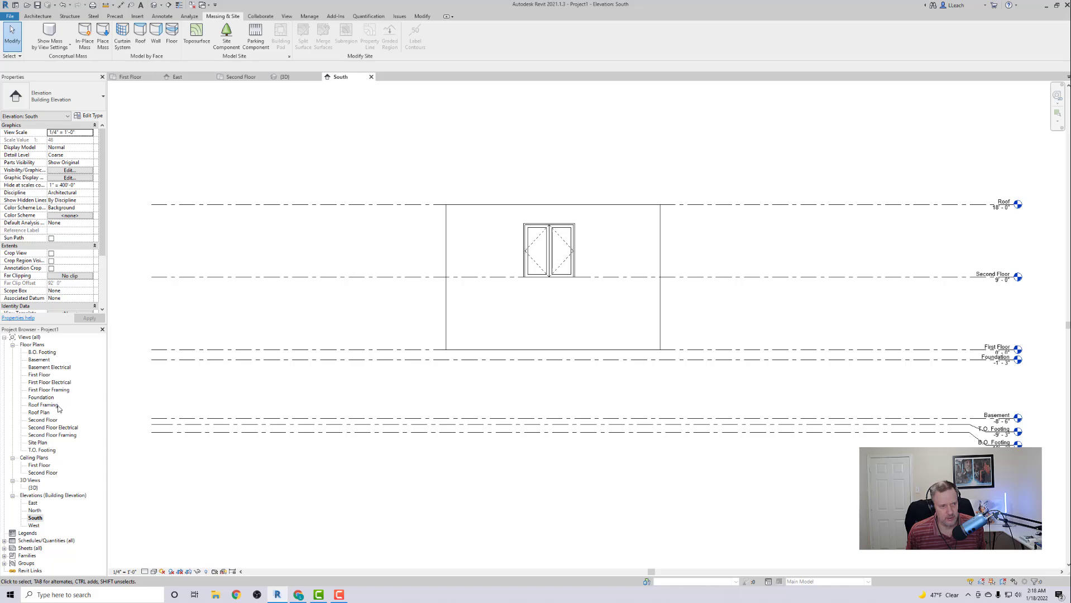
double_click(42, 420)
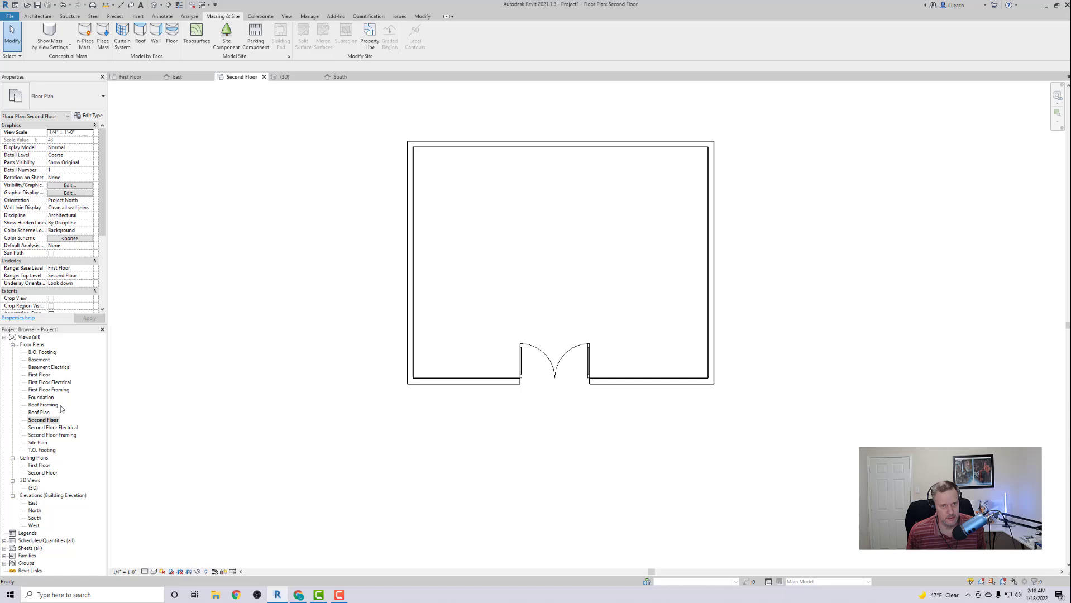
middle_drag(469, 218, 453, 245)
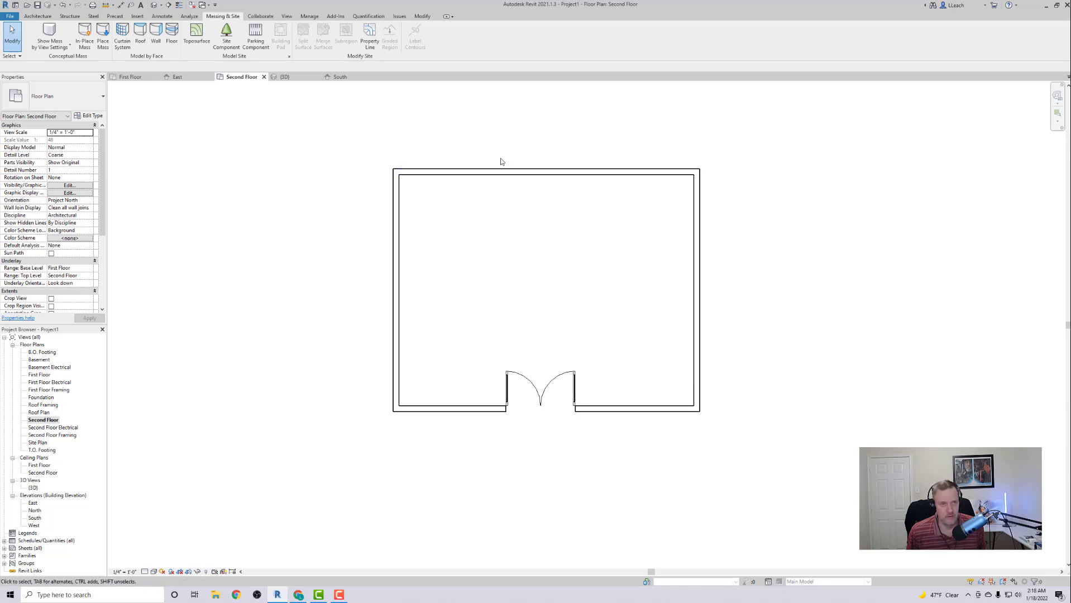
click(155, 5)
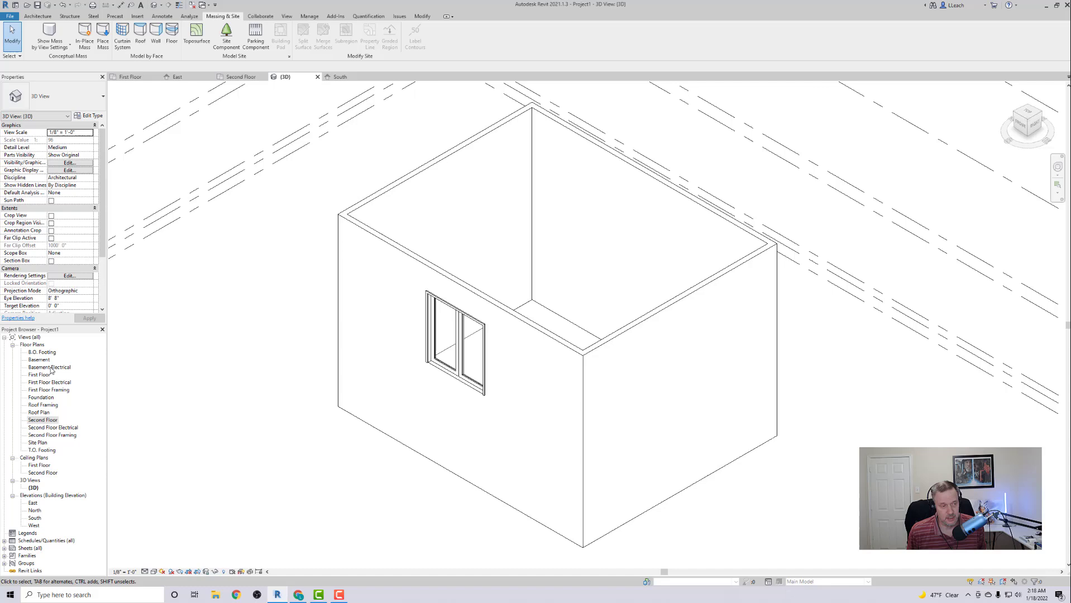
double_click(43, 420)
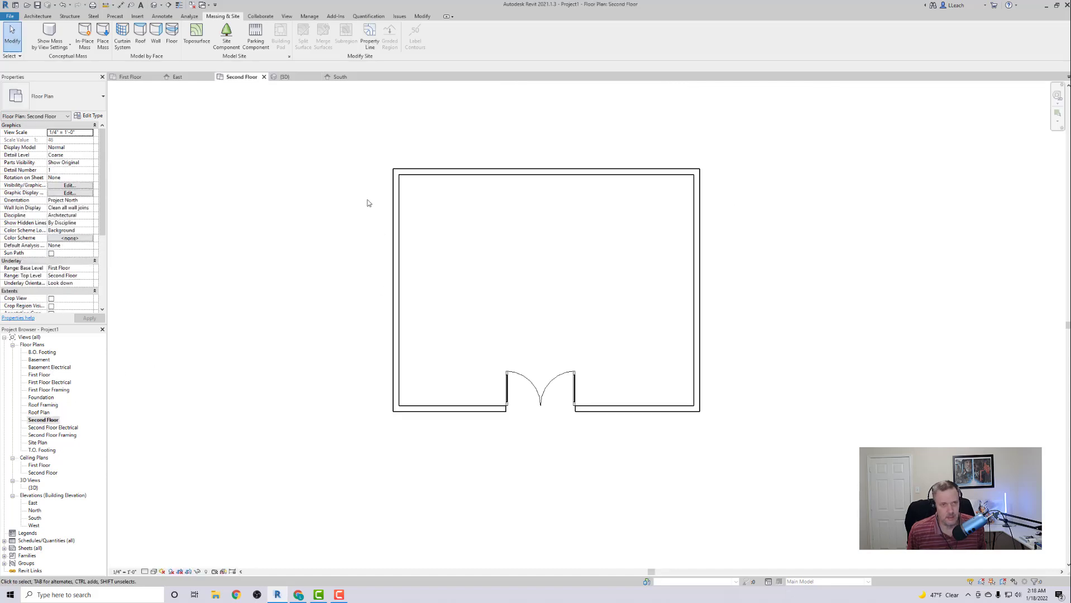
Start an architectural floor of type Wood Joist 10" - Wood Finish
click(37, 17)
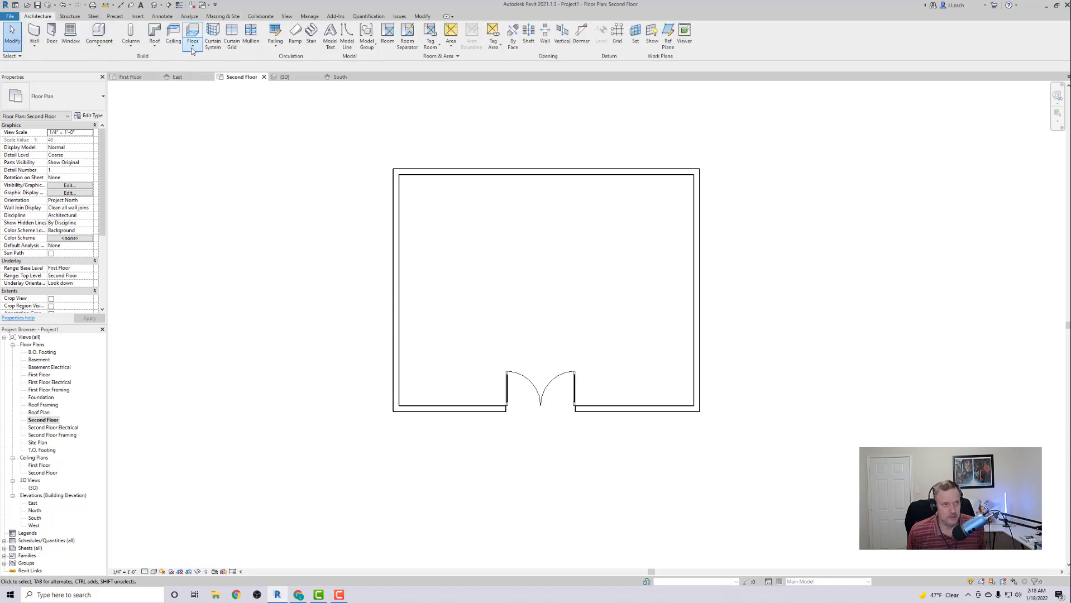
click(193, 47)
click(201, 71)
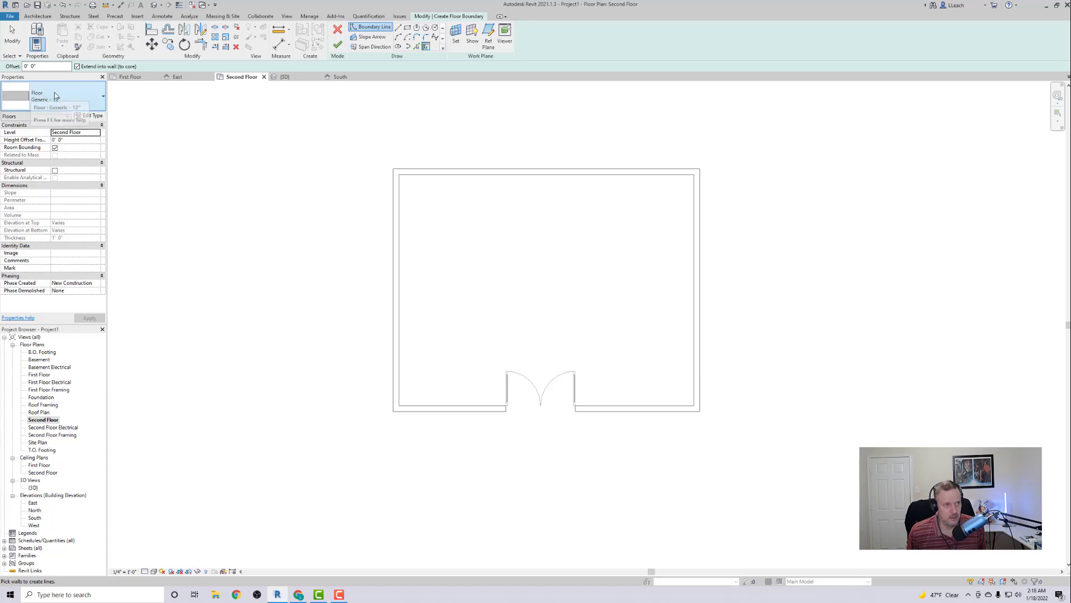
click(101, 98)
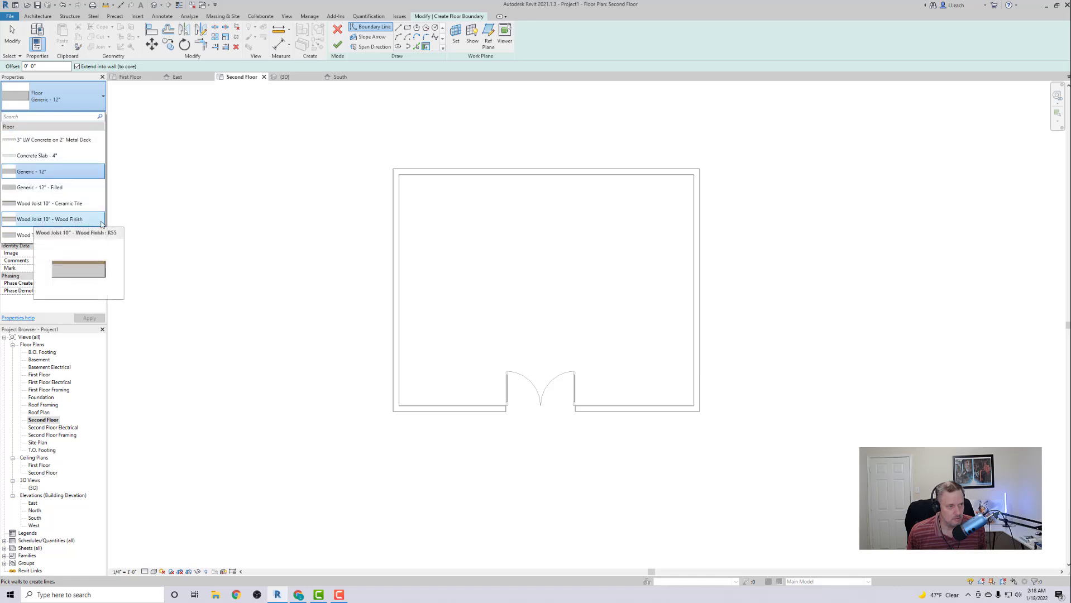
click(76, 220)
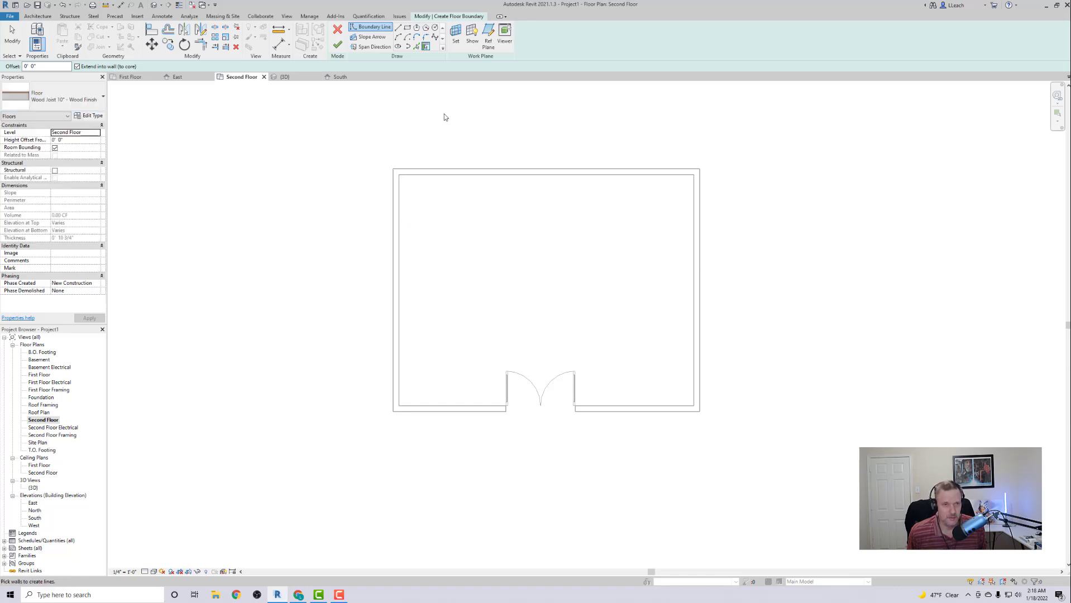
Trace the floor boundary along the left, top, right and bottom walls
click(402, 247)
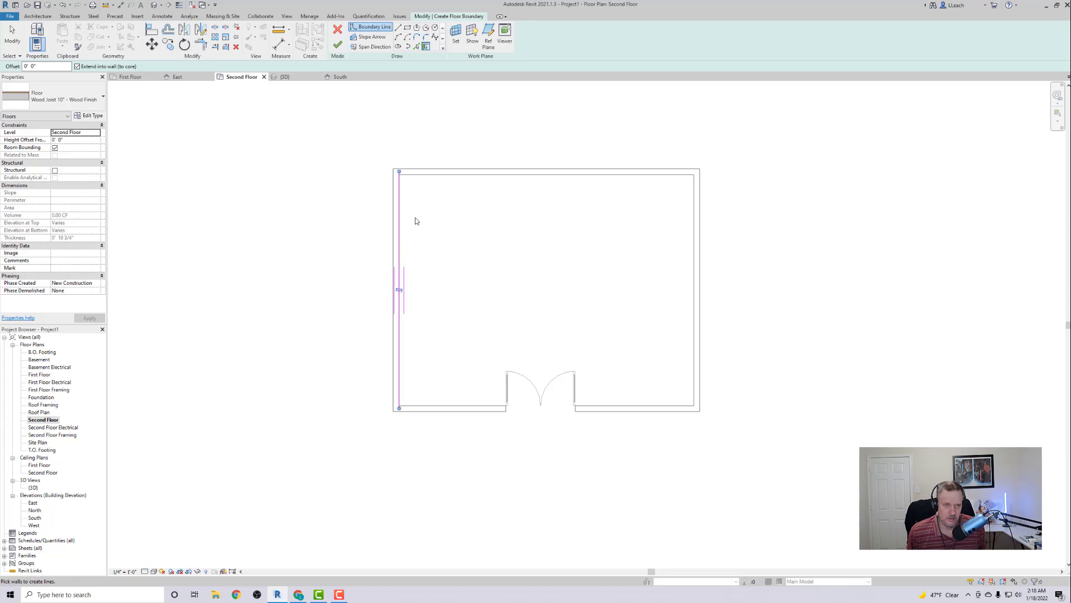
click(439, 178)
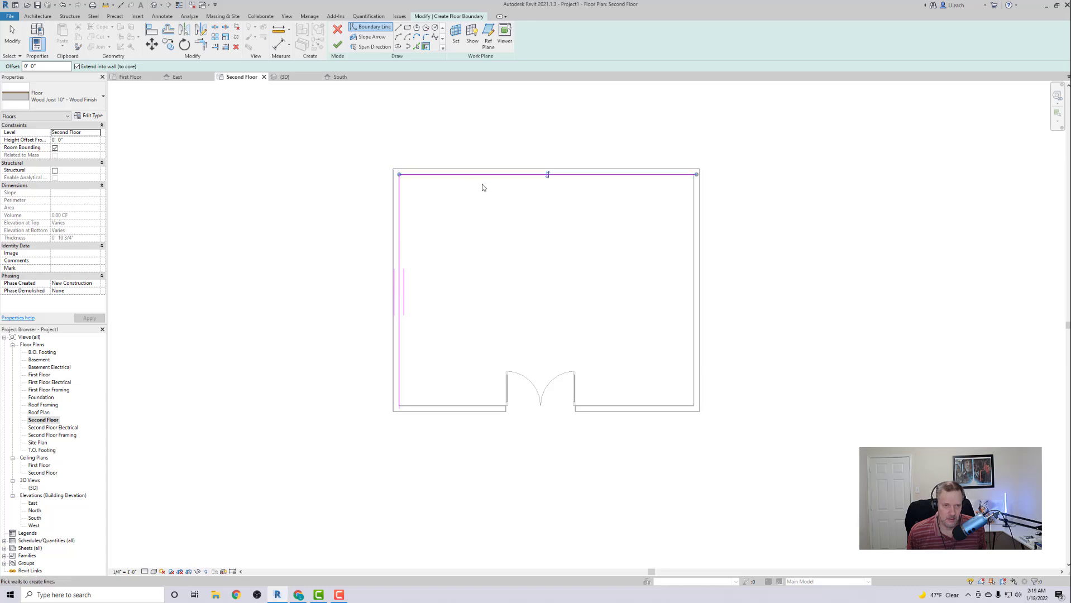
click(690, 240)
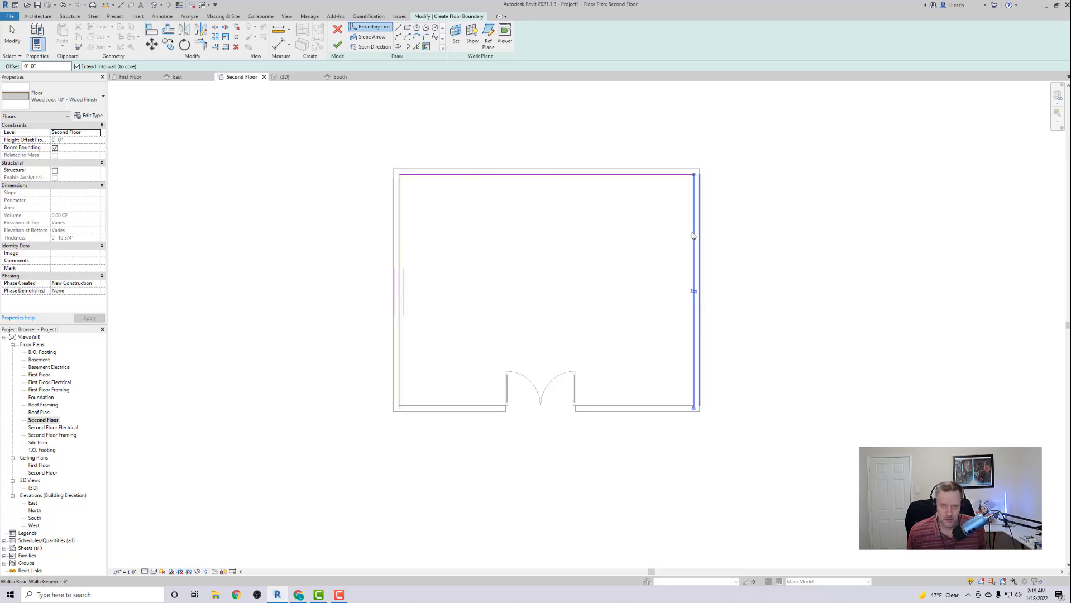
click(626, 406)
middle_drag(541, 296, 514, 279)
scroll(522, 388, up, 2)
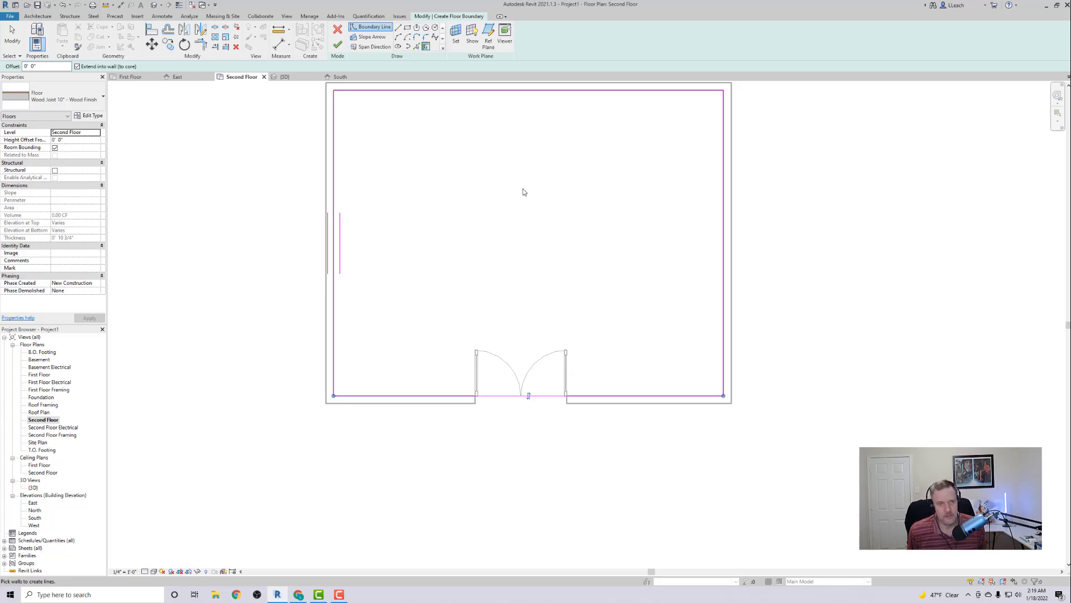
Draw a 15'-10" wide rectangular balcony outline projecting below the bottom wall at the door
click(399, 28)
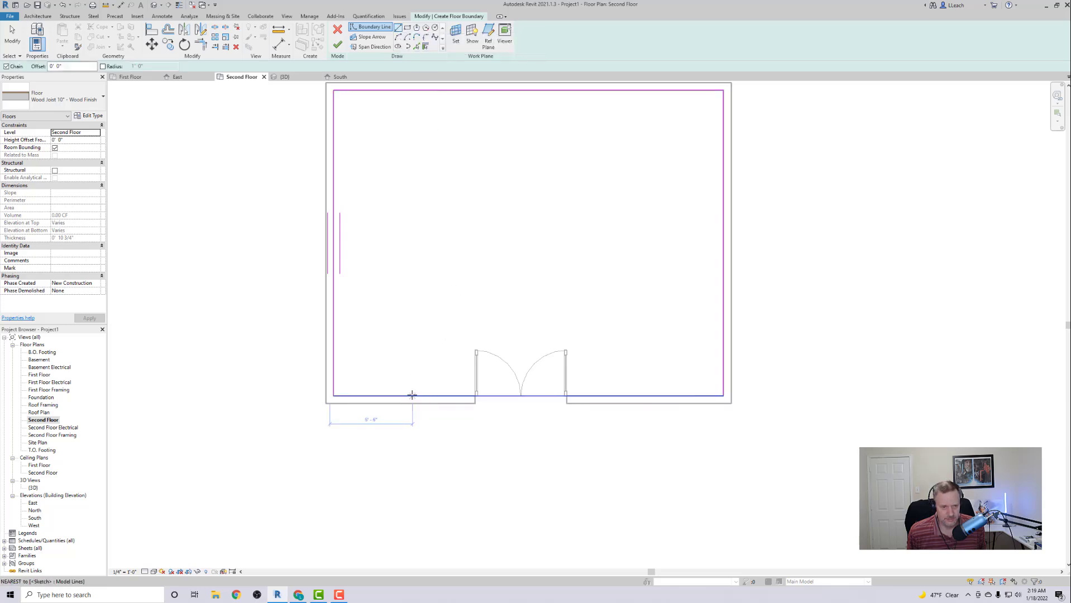
scroll(413, 396, up, 2)
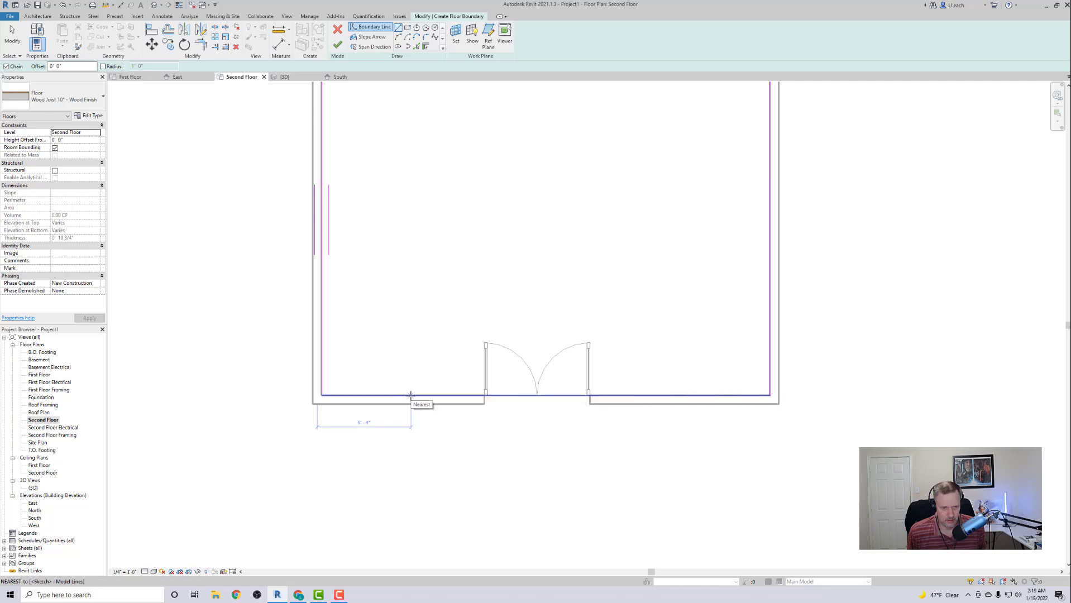
click(411, 395)
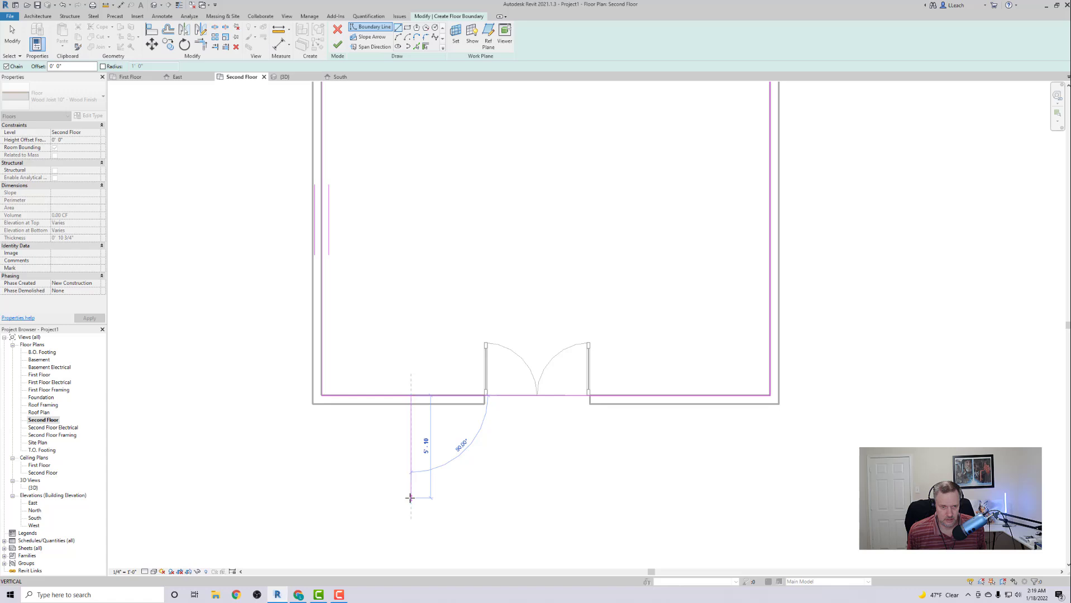
click(411, 497)
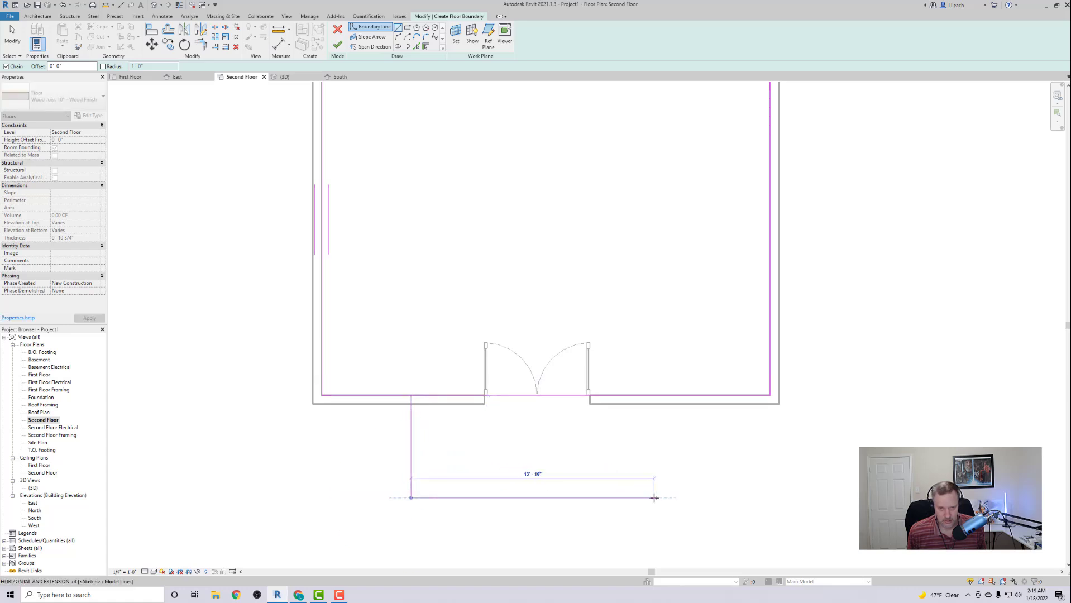
click(654, 498)
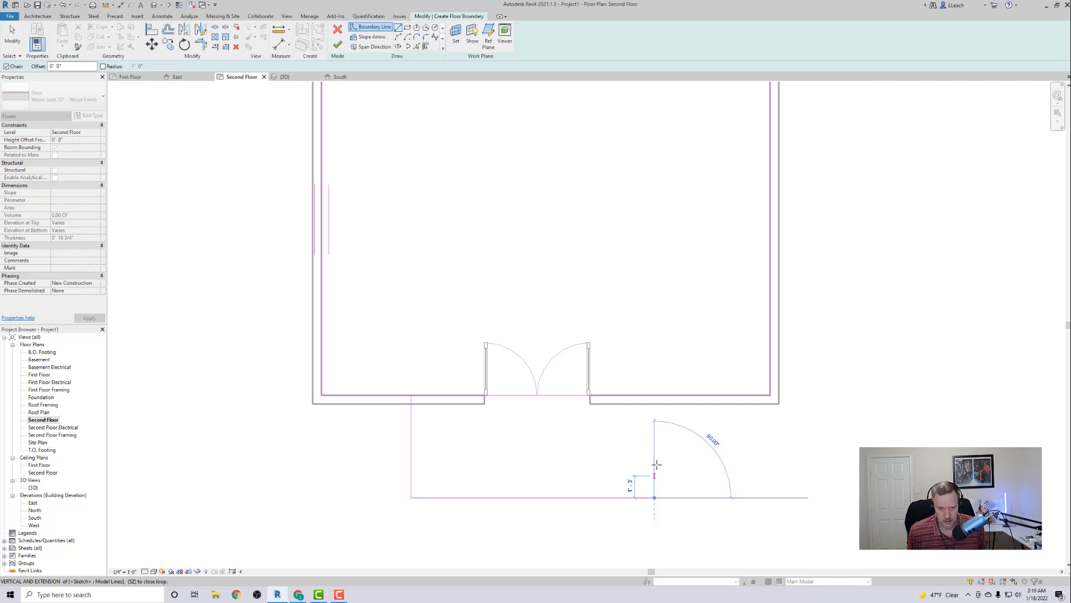
click(654, 396)
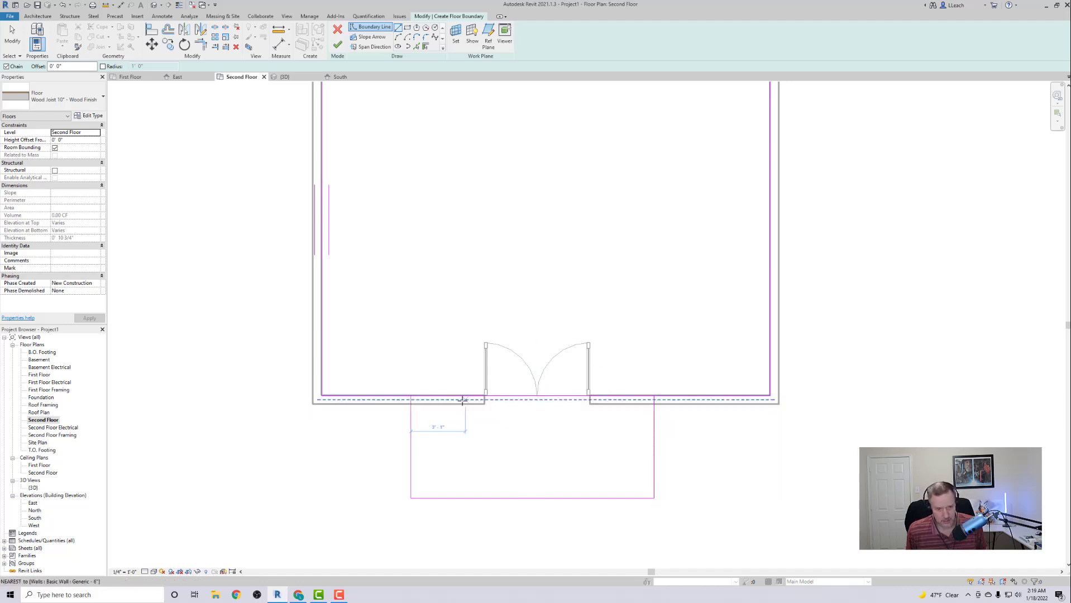
key(Escape)
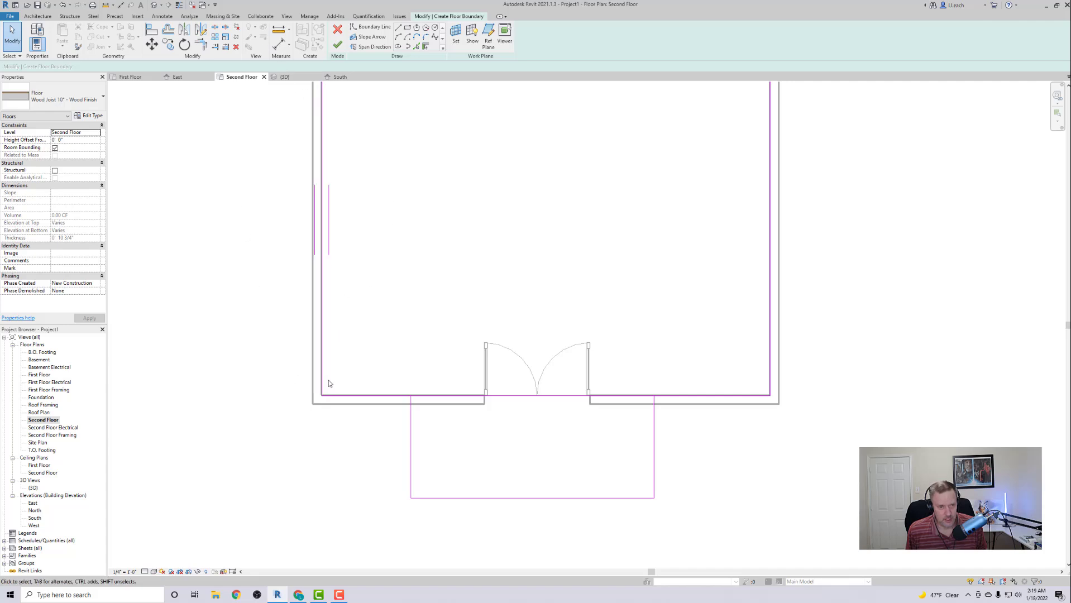
Split the bottom boundary line near the double door
scroll(441, 262, down, 2)
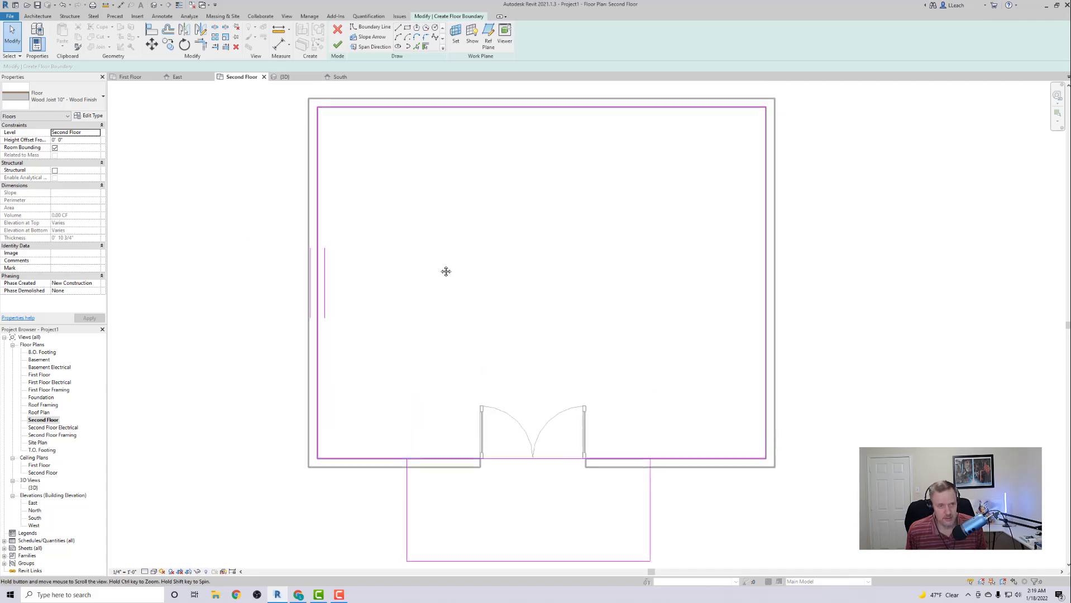
scroll(442, 245, up, 2)
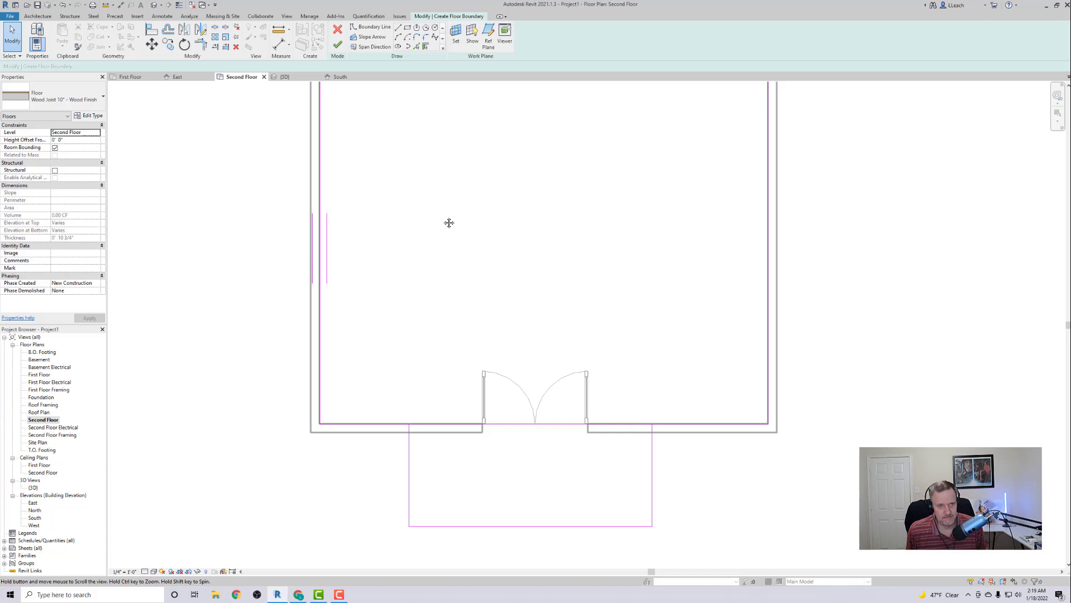
click(215, 29)
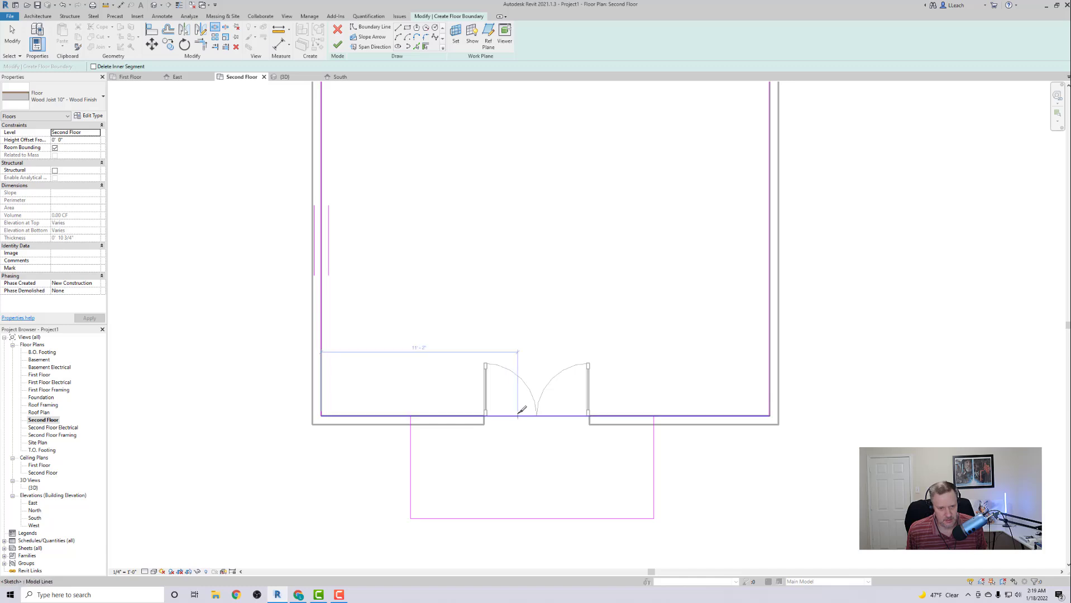
click(518, 415)
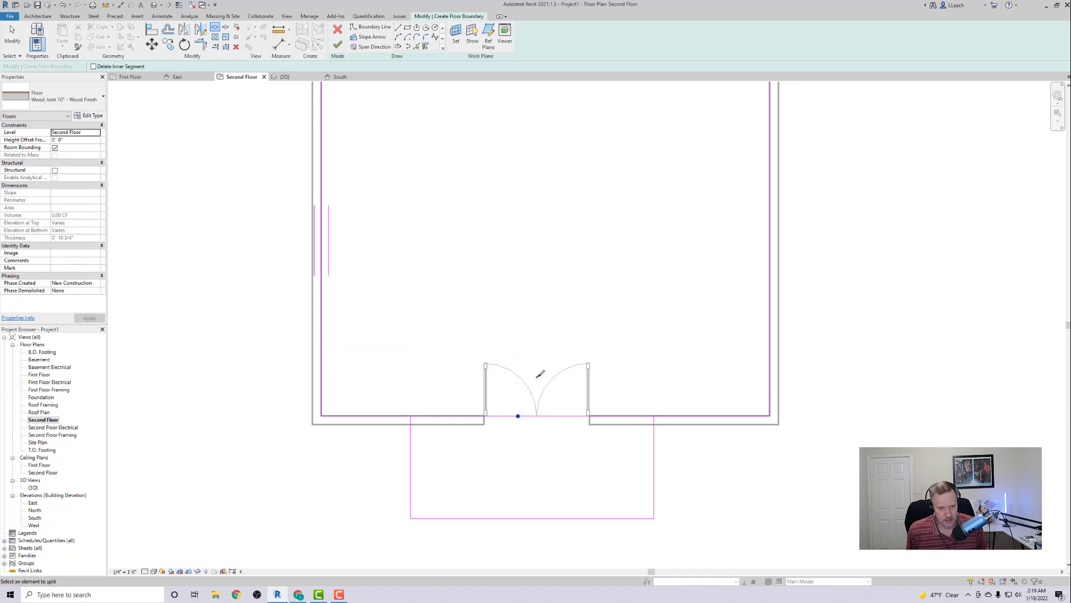
key(Escape)
key(Escape)
click(556, 416)
key(Escape)
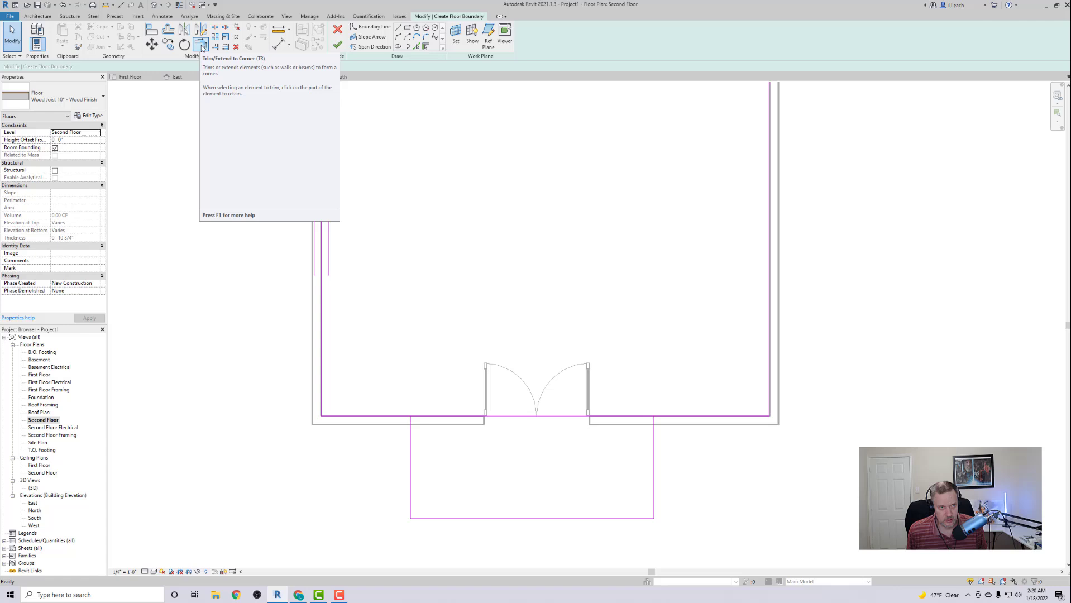
Trim the bottom boundary into corners with the left and right balcony lines
click(202, 47)
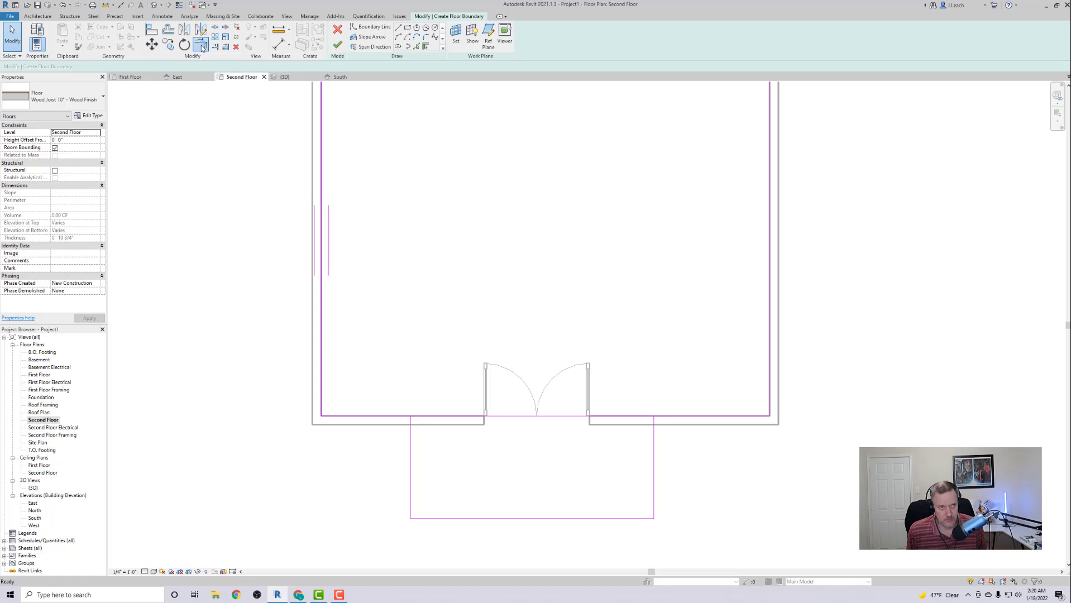
click(378, 416)
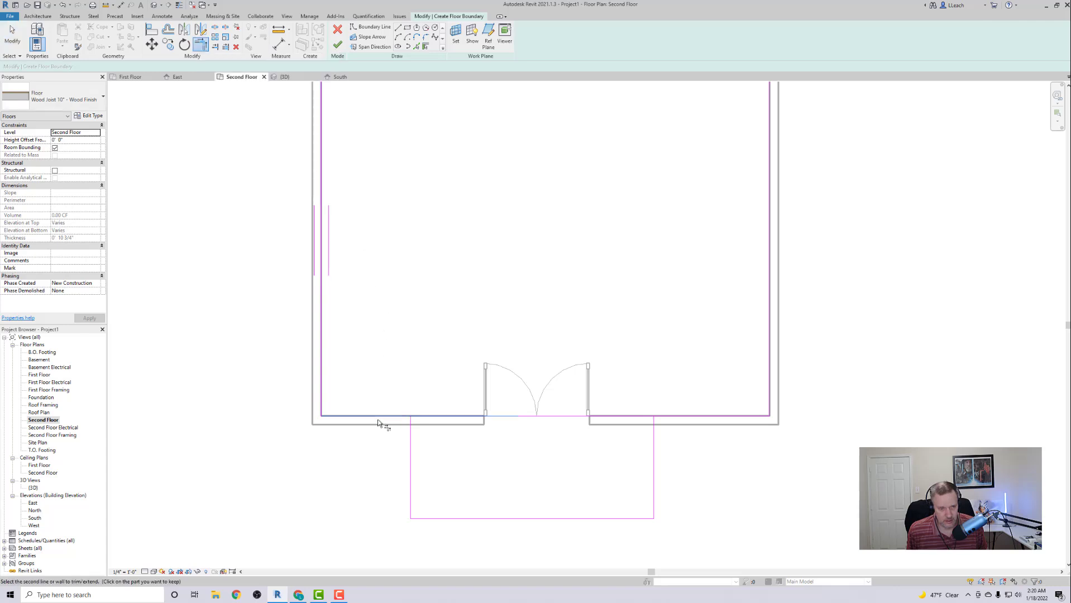
click(410, 449)
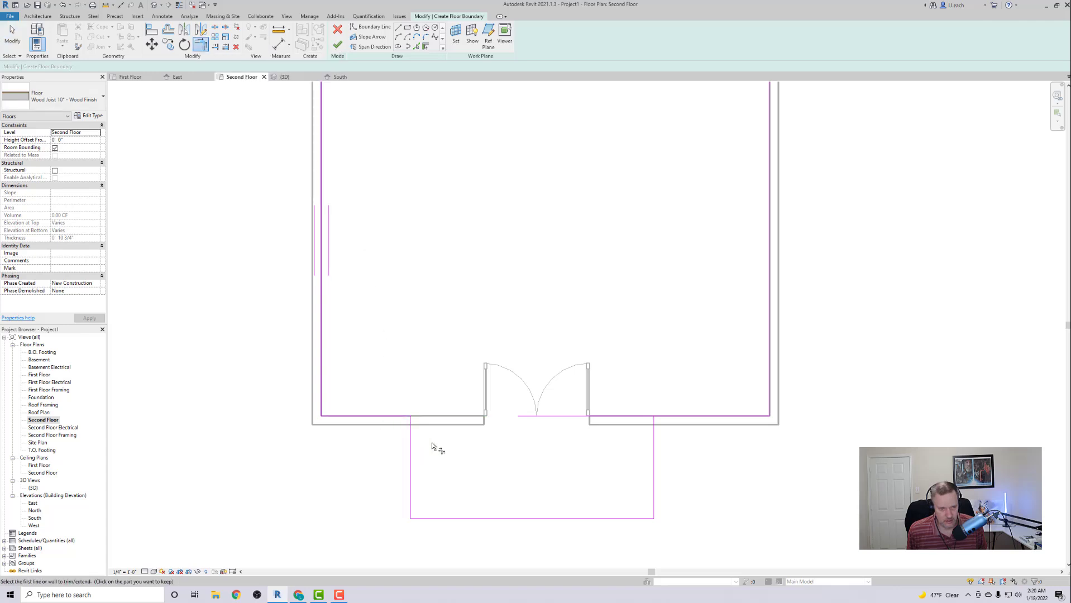
click(654, 469)
click(697, 417)
key(Escape)
key(Escape)
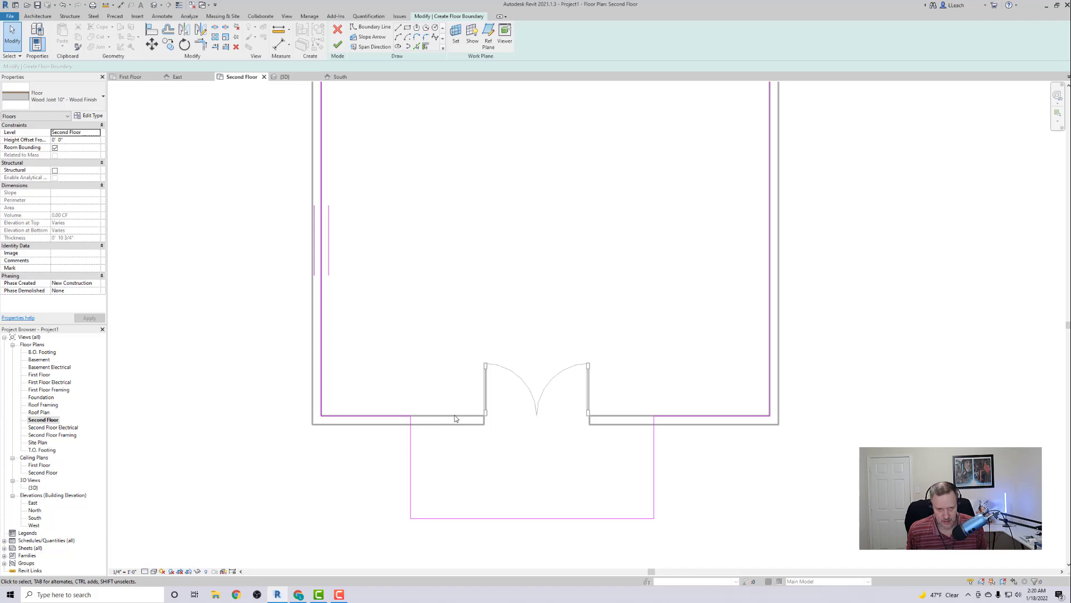
scroll(472, 319, down, 3)
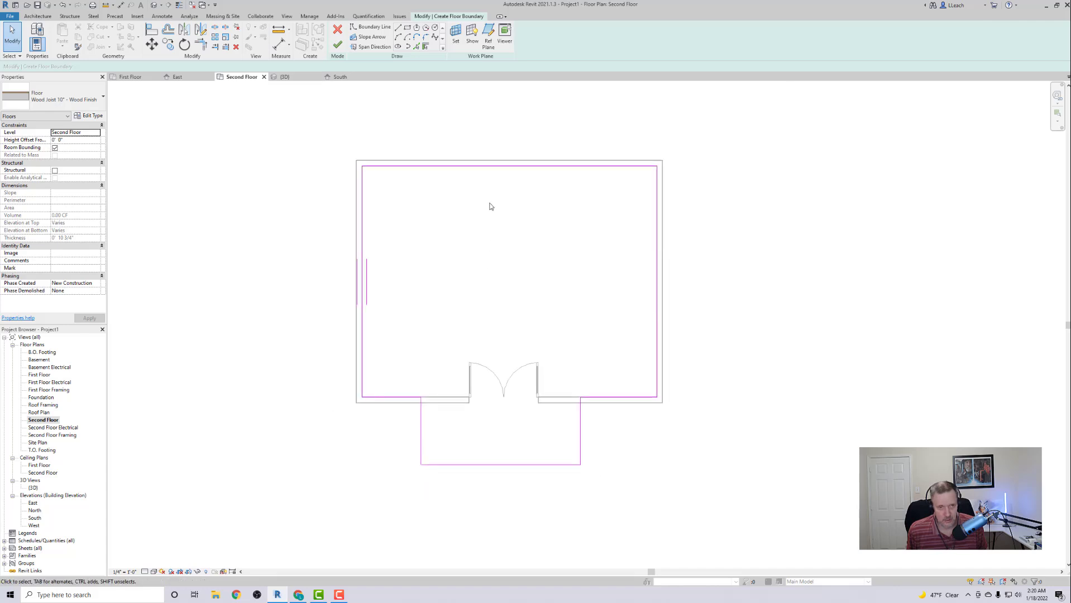
Finish the floor, join it with the walls, check the balcony in 3D, then reopen Second Floor
click(339, 47)
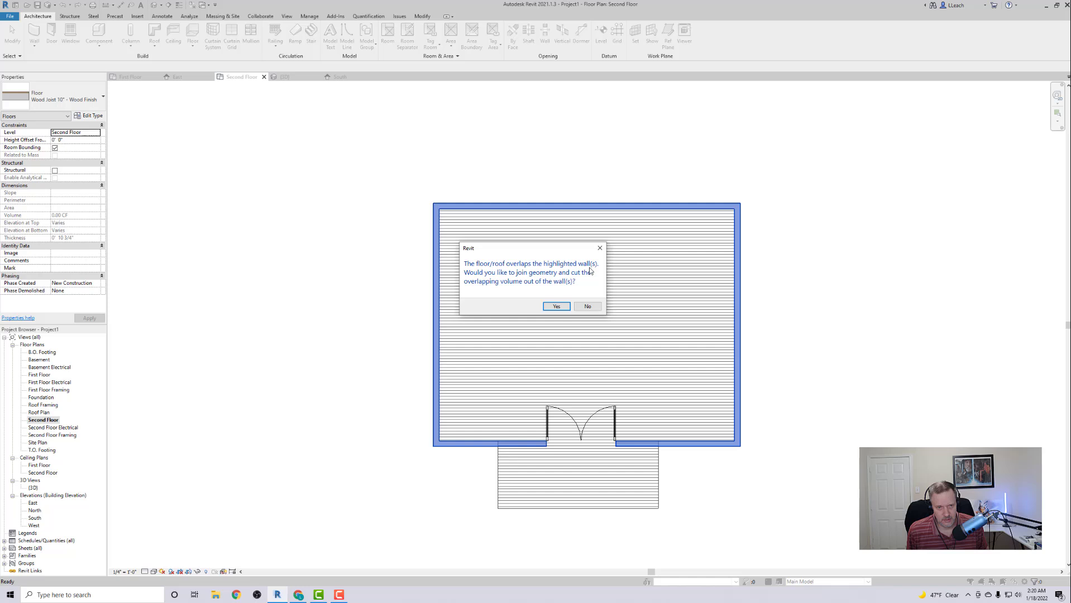
click(556, 306)
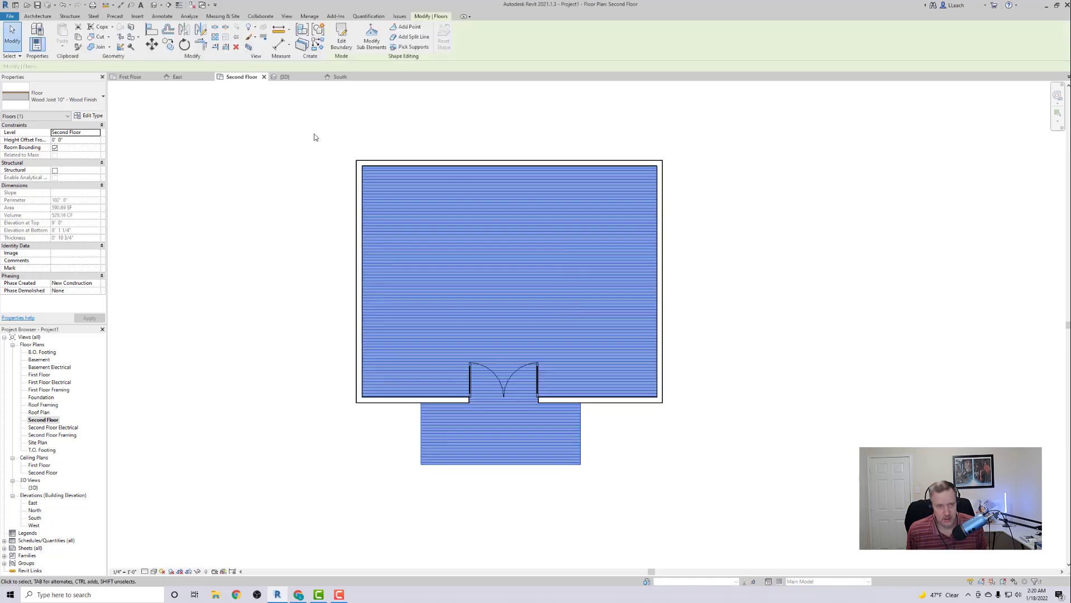
click(153, 6)
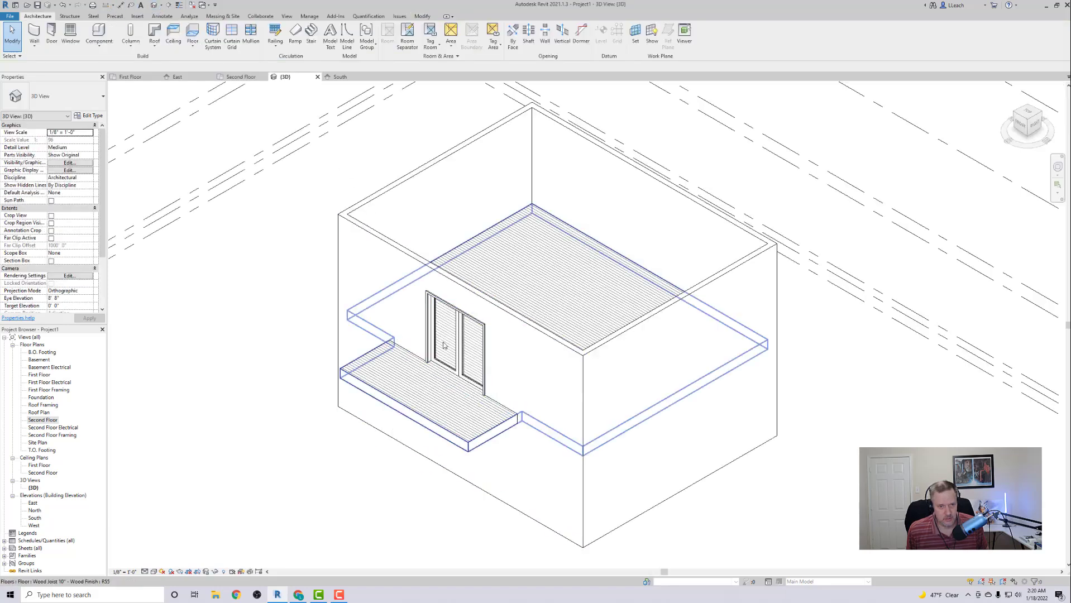
scroll(446, 423, up, 2)
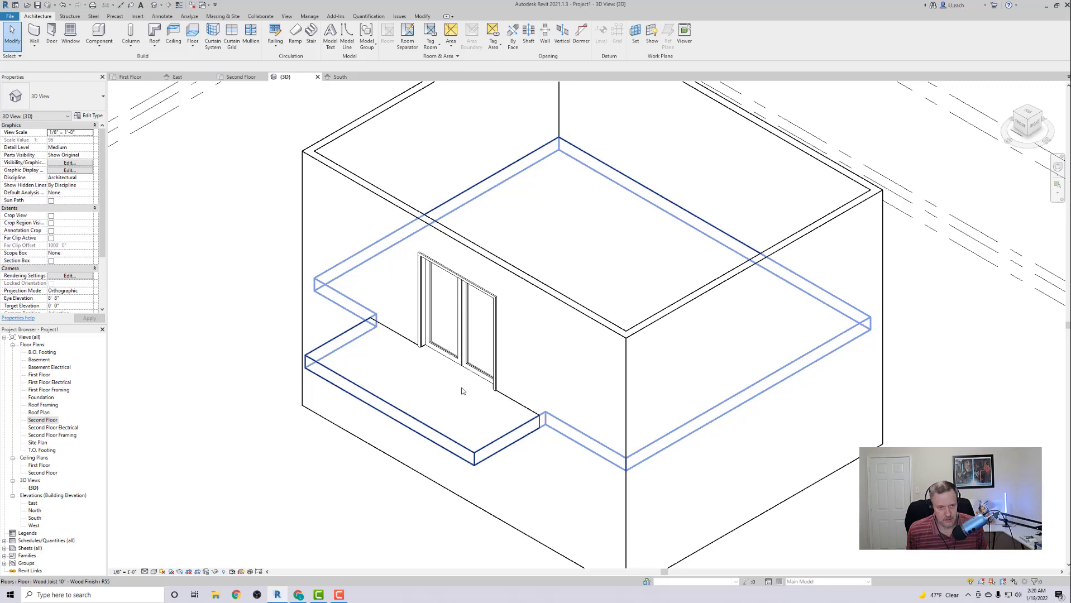
middle_drag(438, 383, 461, 378)
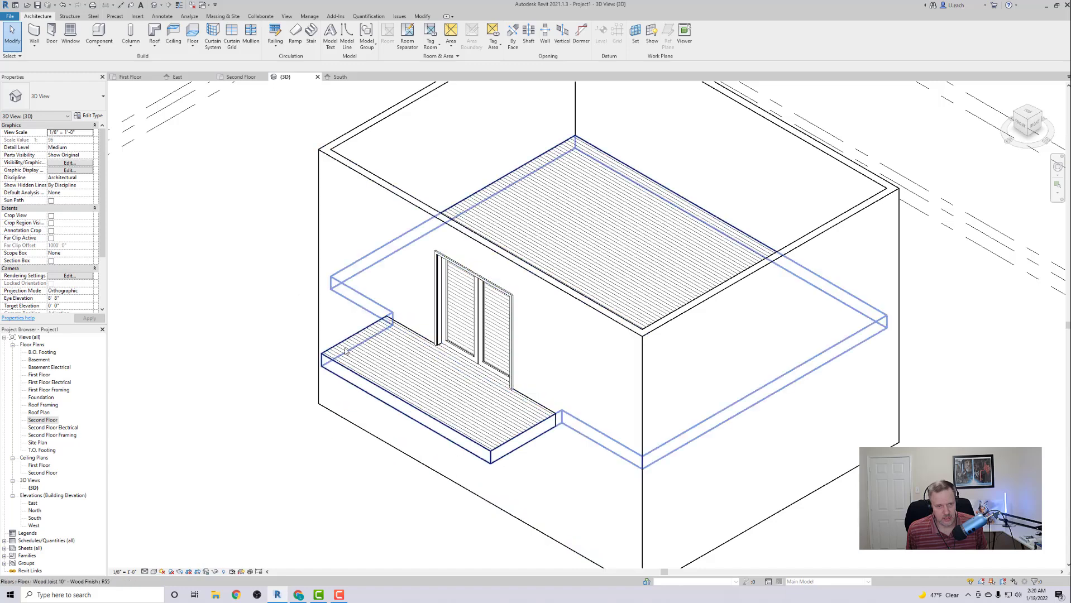
double_click(43, 420)
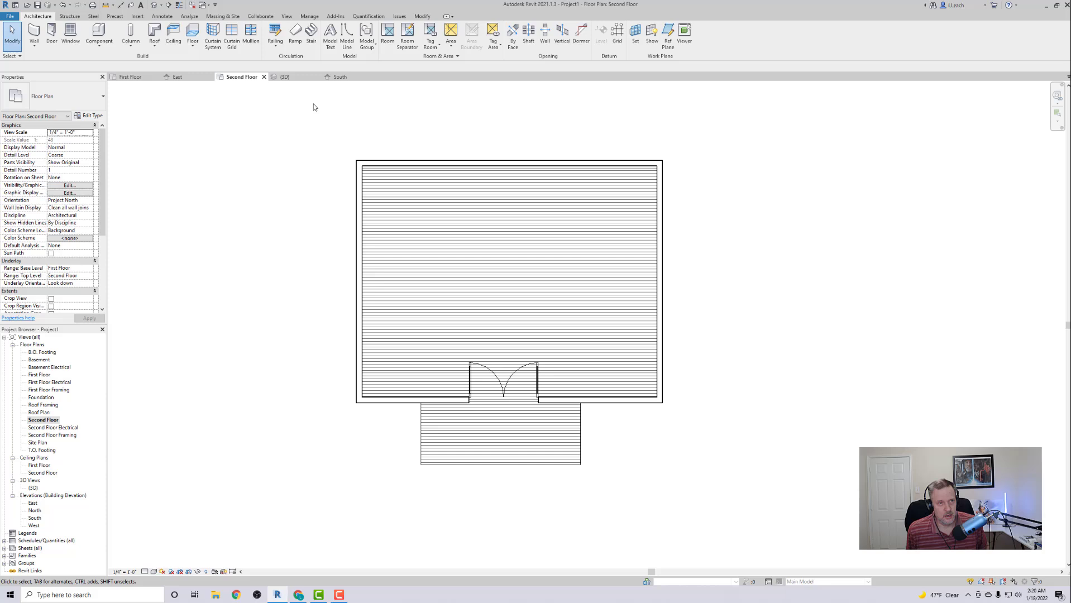
Start a railing path sketch using Pick Lines with a 2" offset
click(275, 47)
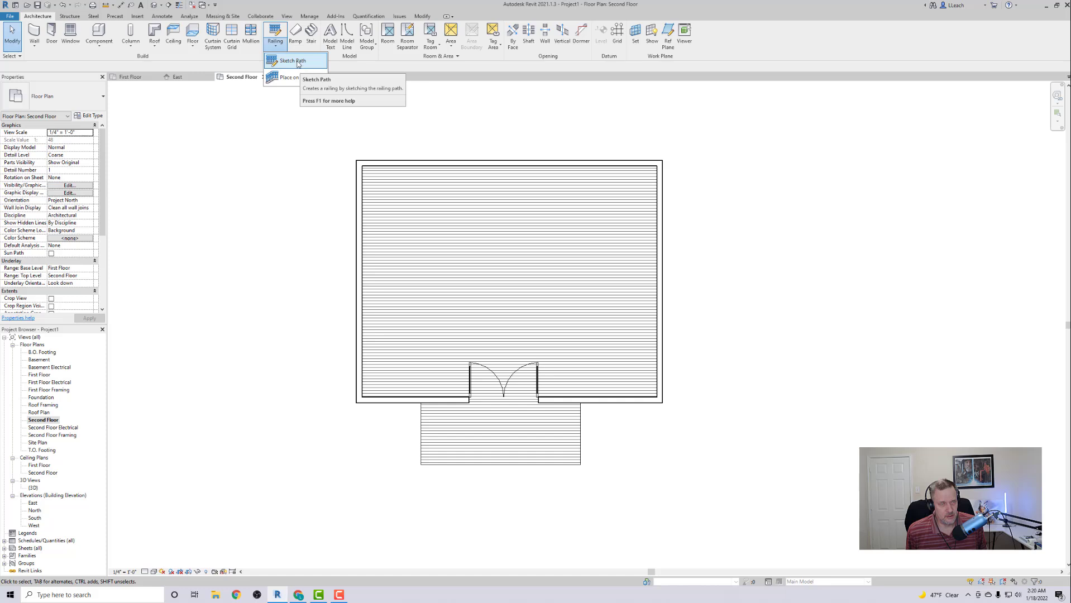
click(298, 62)
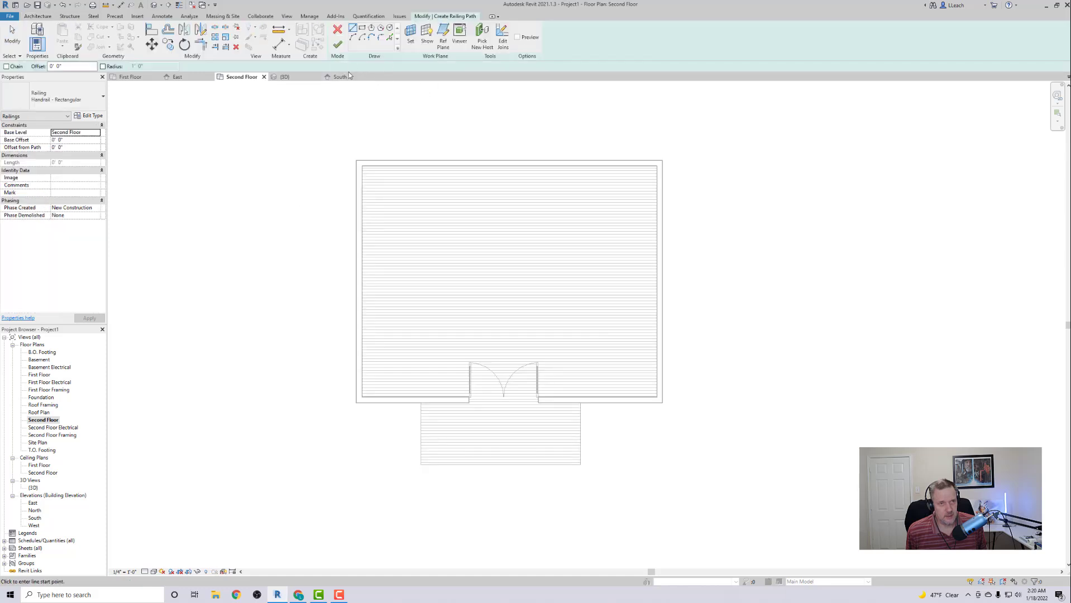
click(390, 38)
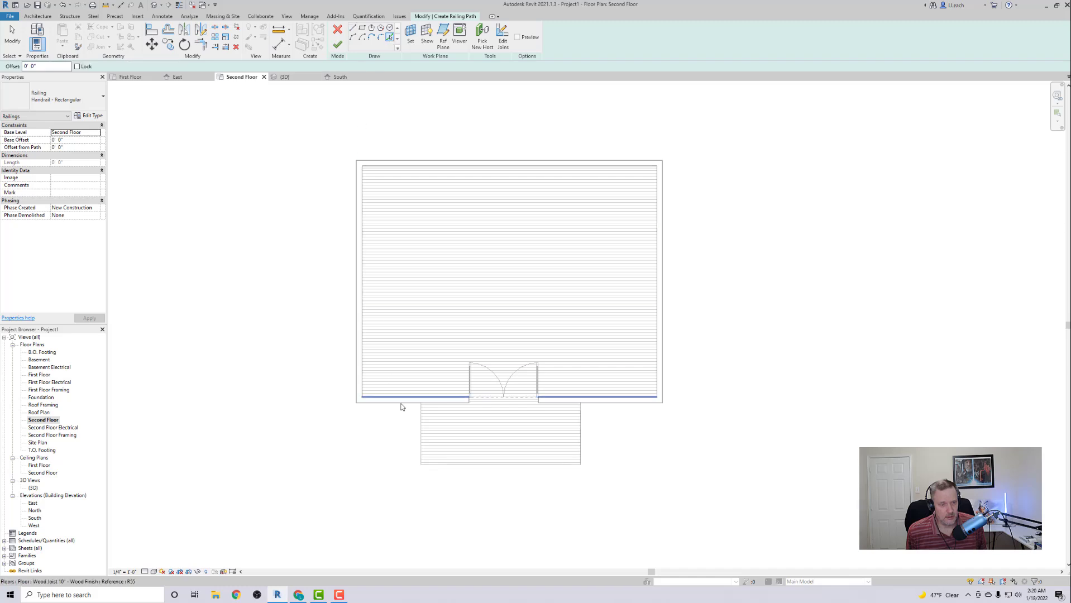
scroll(414, 435, up, 1)
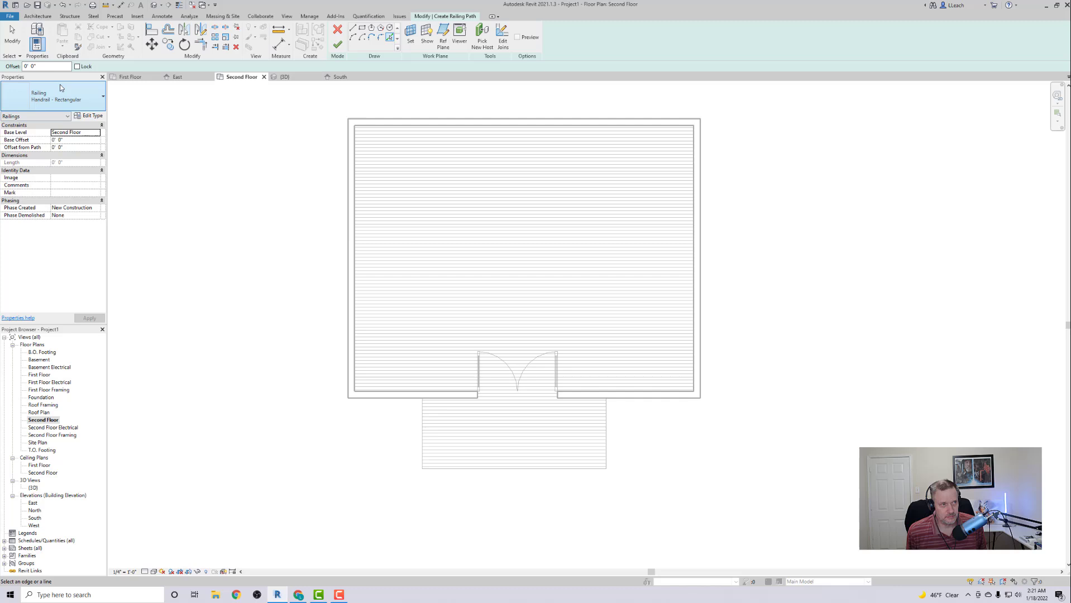
click(47, 66)
drag(37, 66, 2, 70)
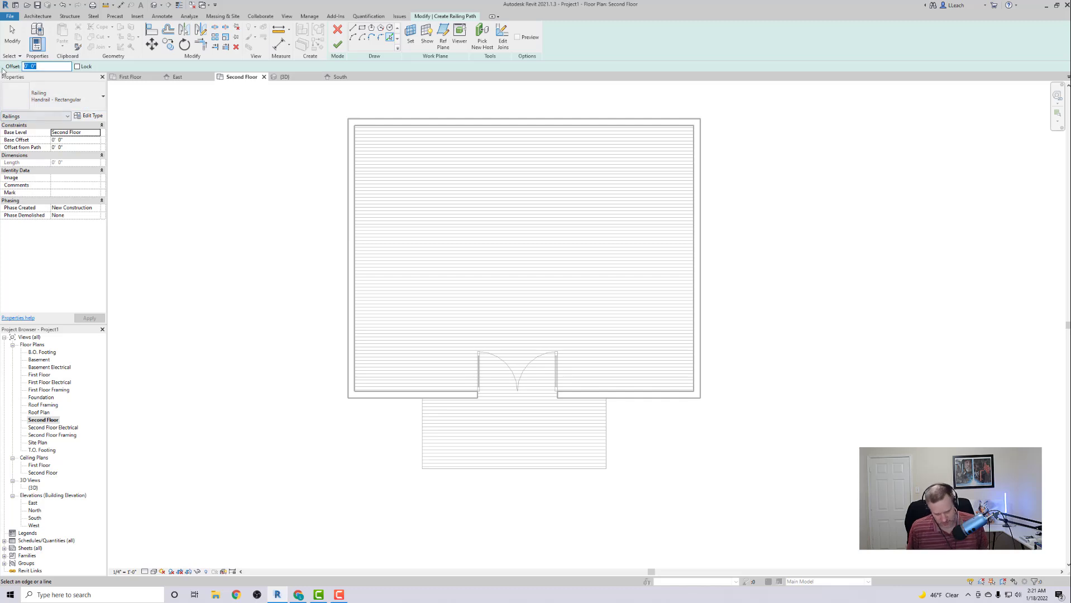
text(2)
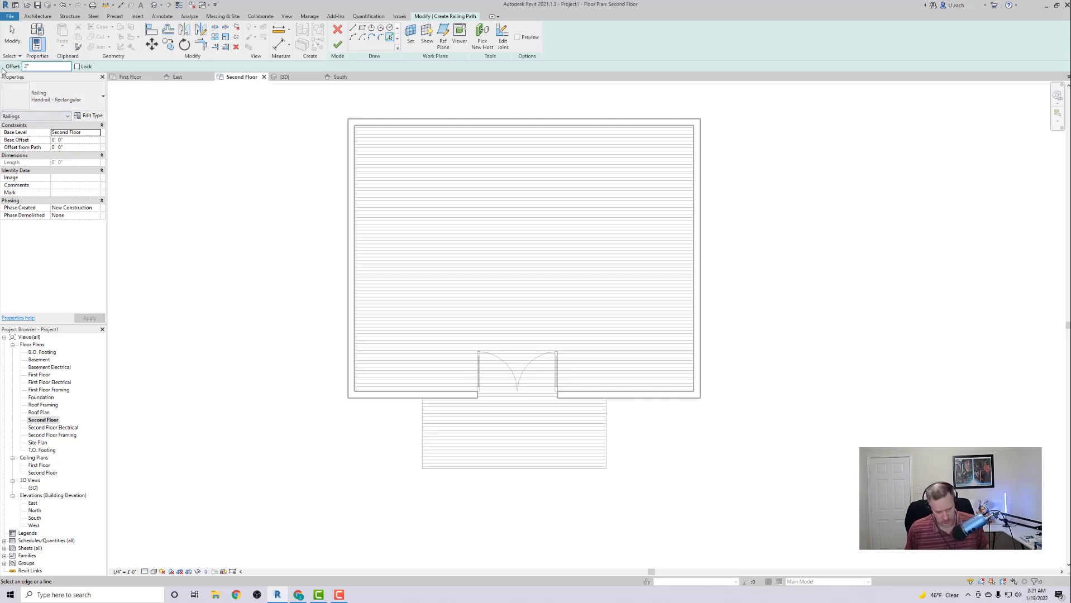
key(Return)
Pick the balcony's left, front and right floor edges for the railing path
scroll(437, 433, up, 2)
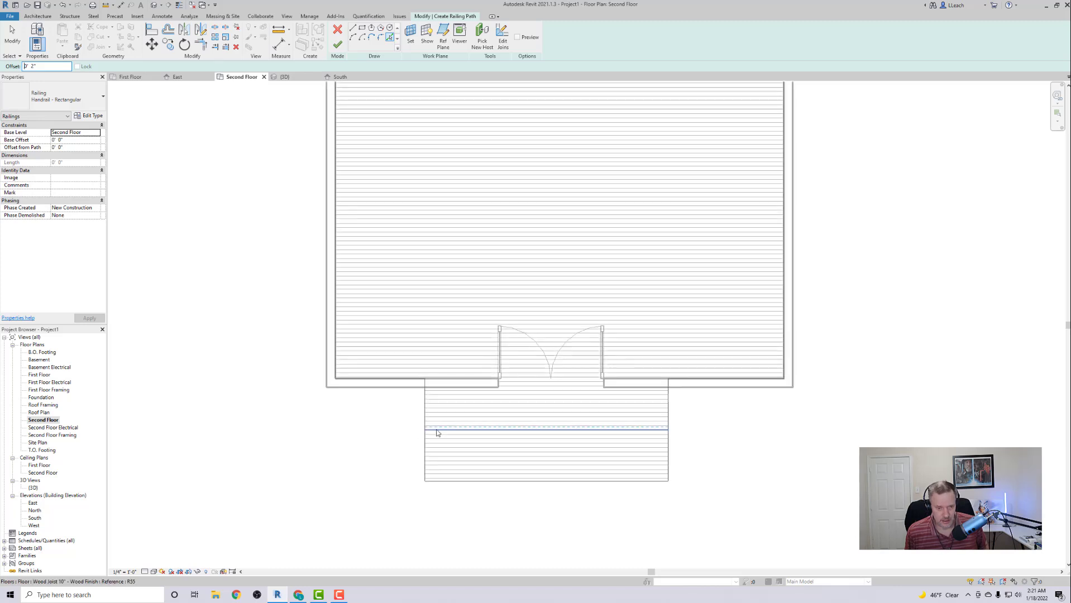
scroll(437, 433, up, 4)
middle_drag(443, 447, 439, 376)
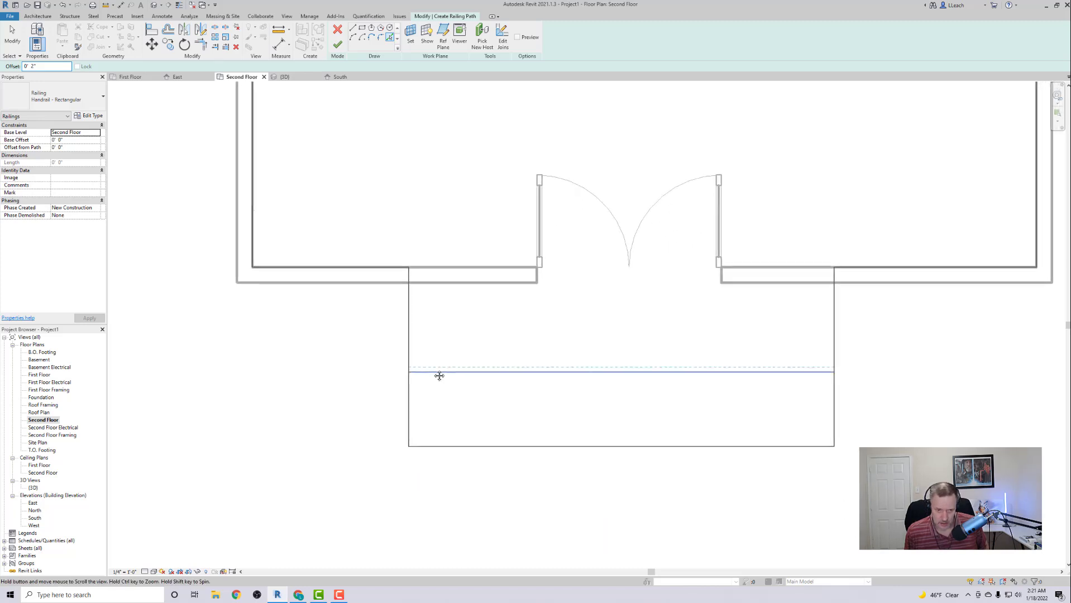
scroll(439, 375, up, 1)
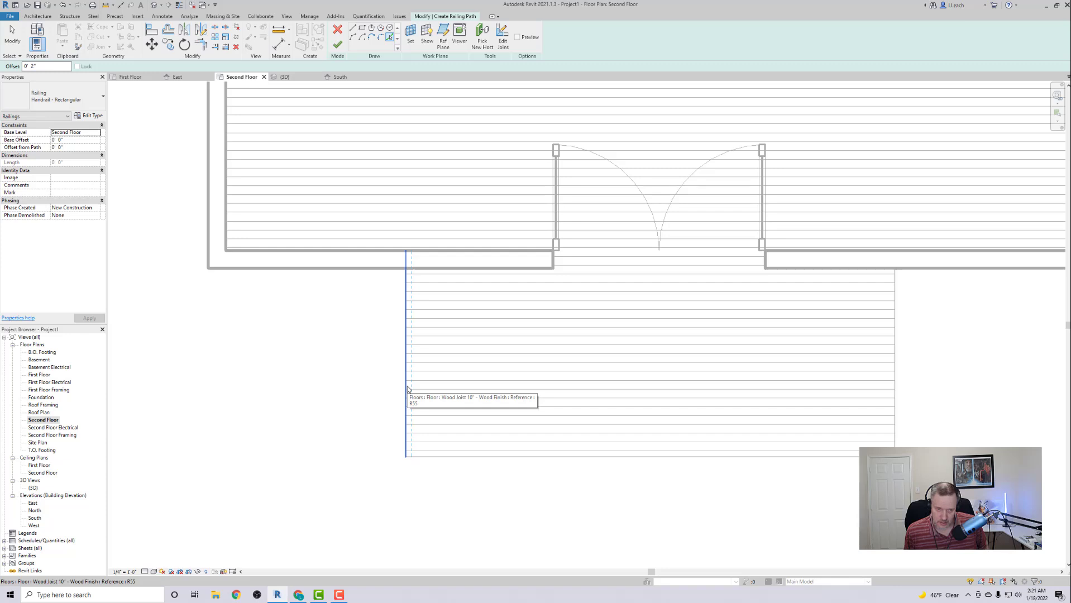
click(409, 390)
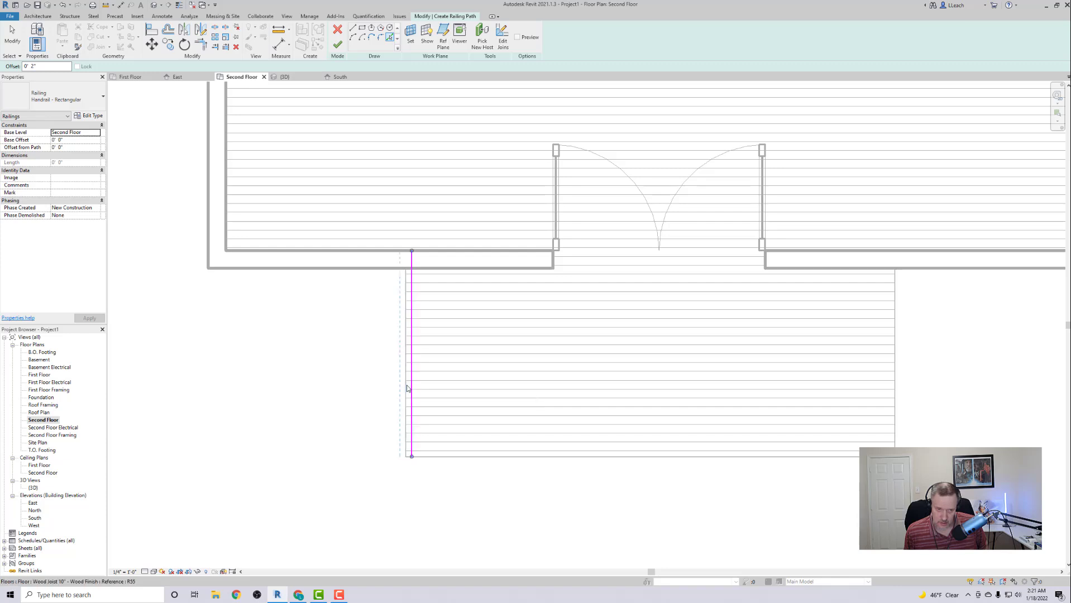
click(461, 450)
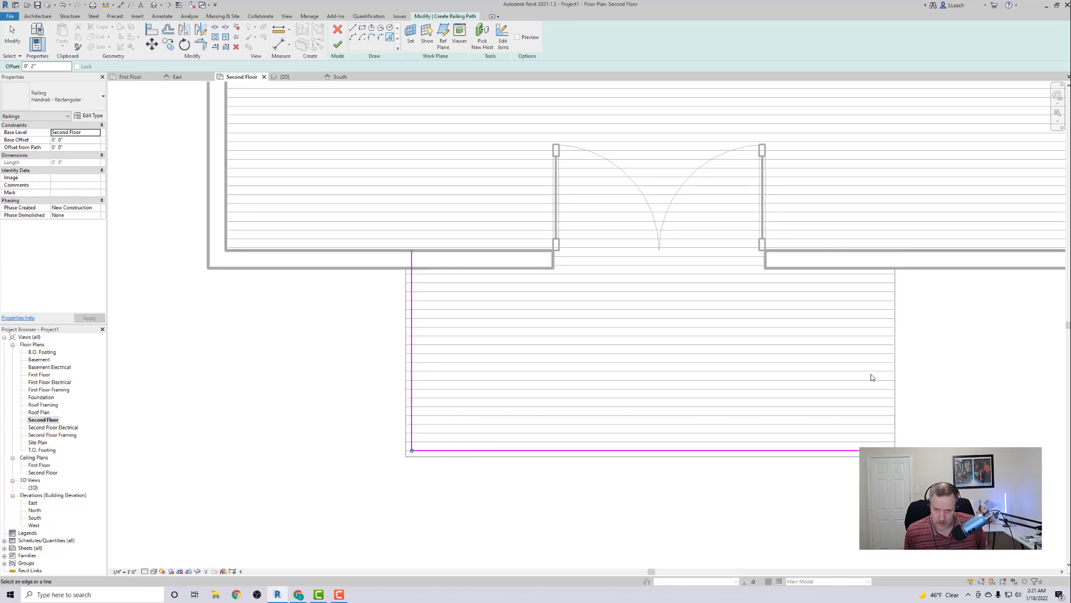
click(895, 358)
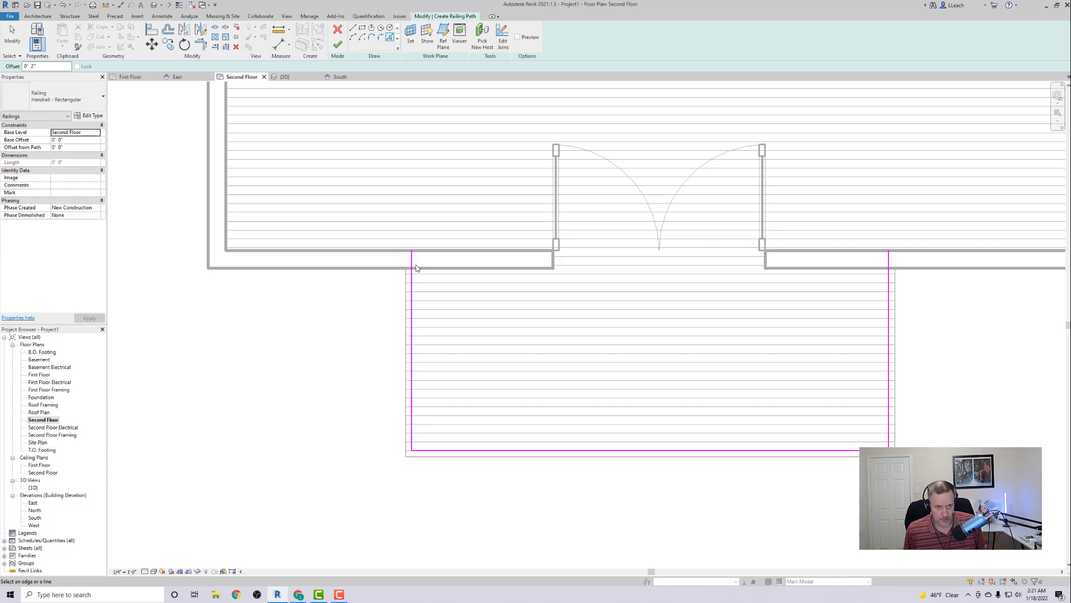
scroll(413, 264, up, 2)
click(414, 293)
scroll(422, 255, up, 1)
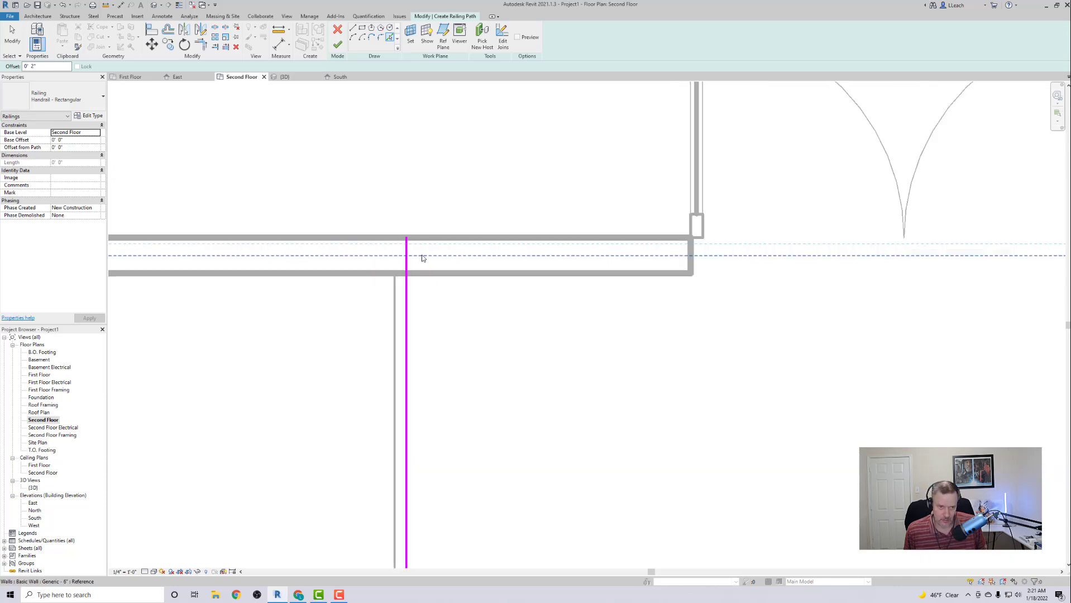
key(Escape)
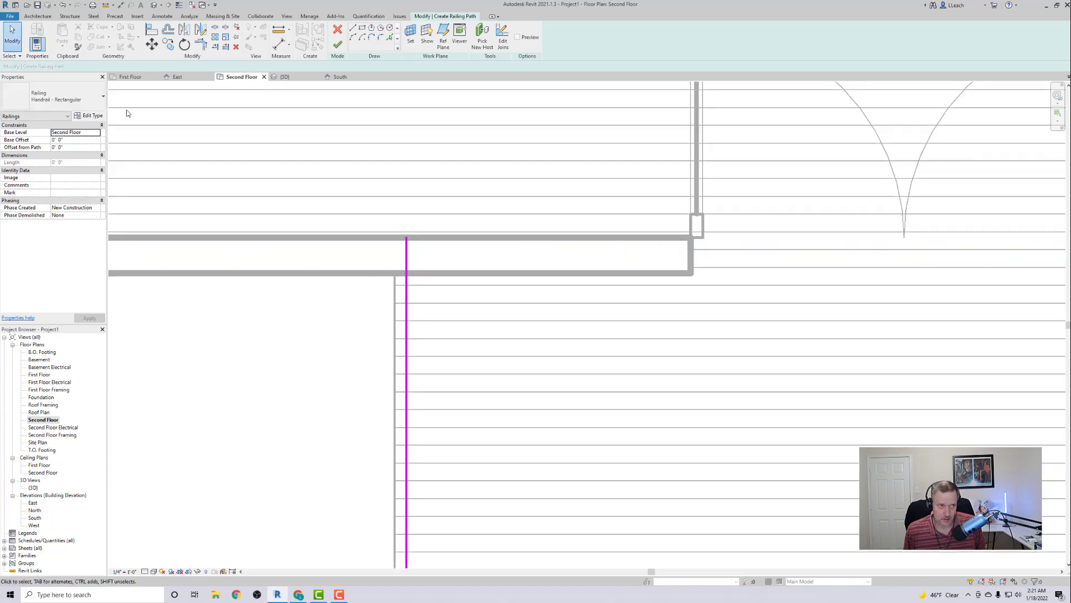
Pull the left and right railing path ends back to the wall face
click(407, 270)
drag(407, 238, 406, 272)
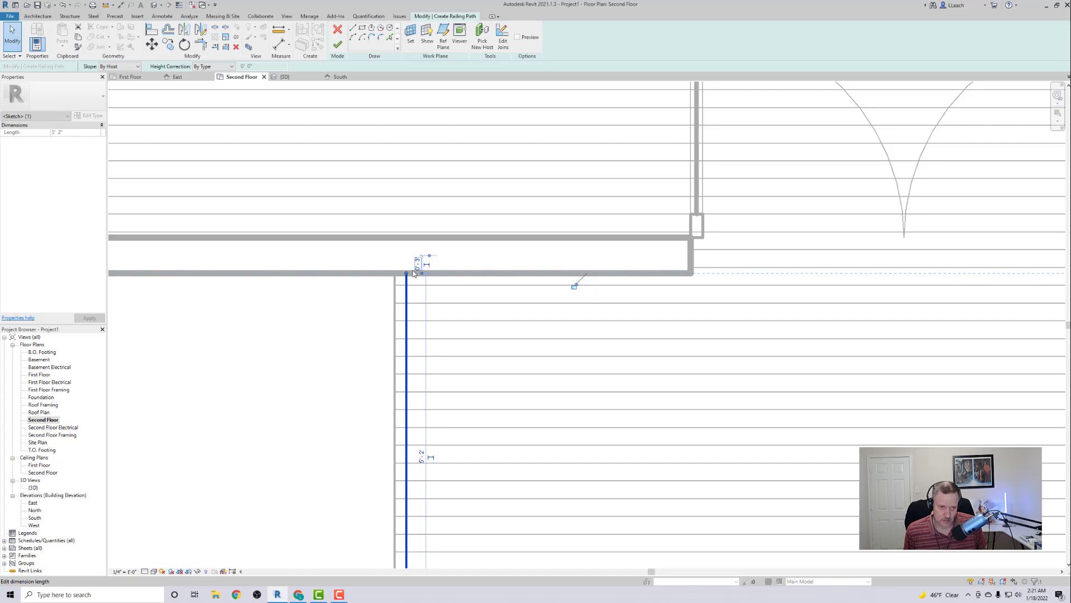
key(Escape)
scroll(430, 278, down, 5)
middle_drag(669, 303, 540, 272)
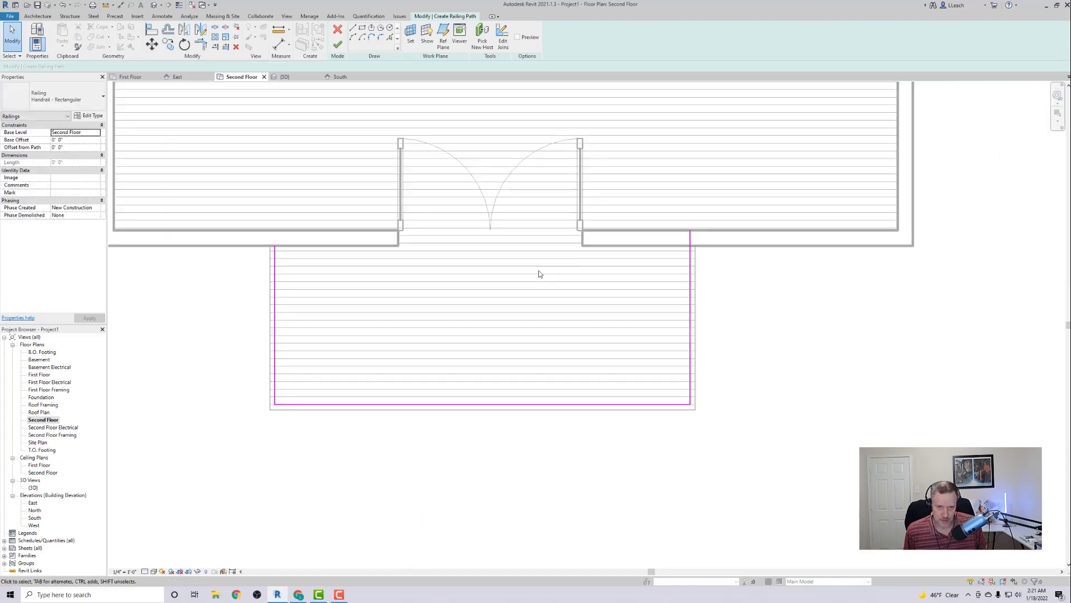
scroll(717, 239, up, 3)
click(676, 235)
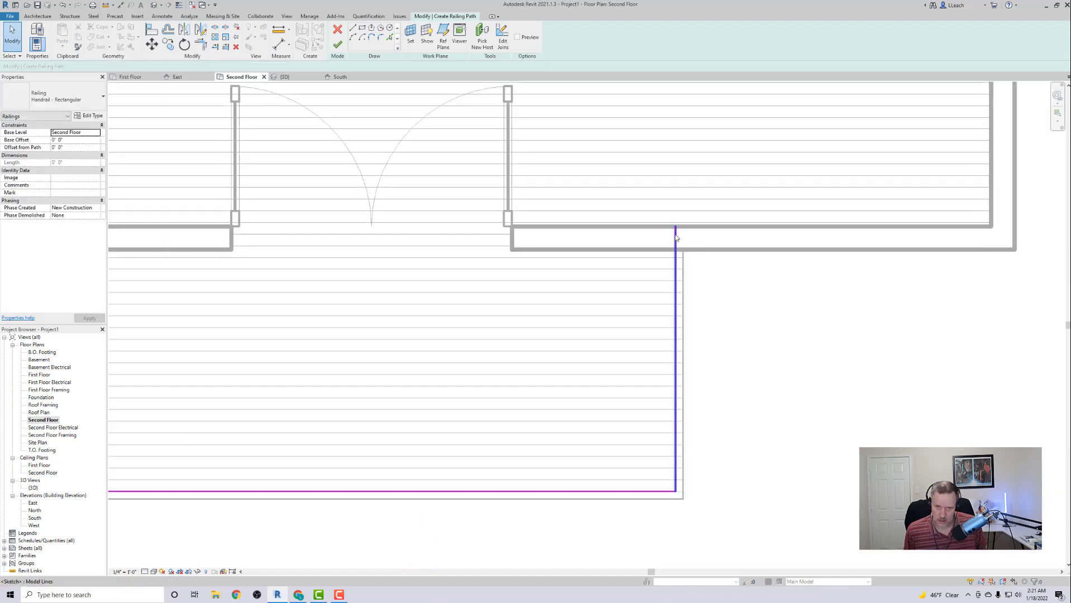
drag(676, 227, 676, 250)
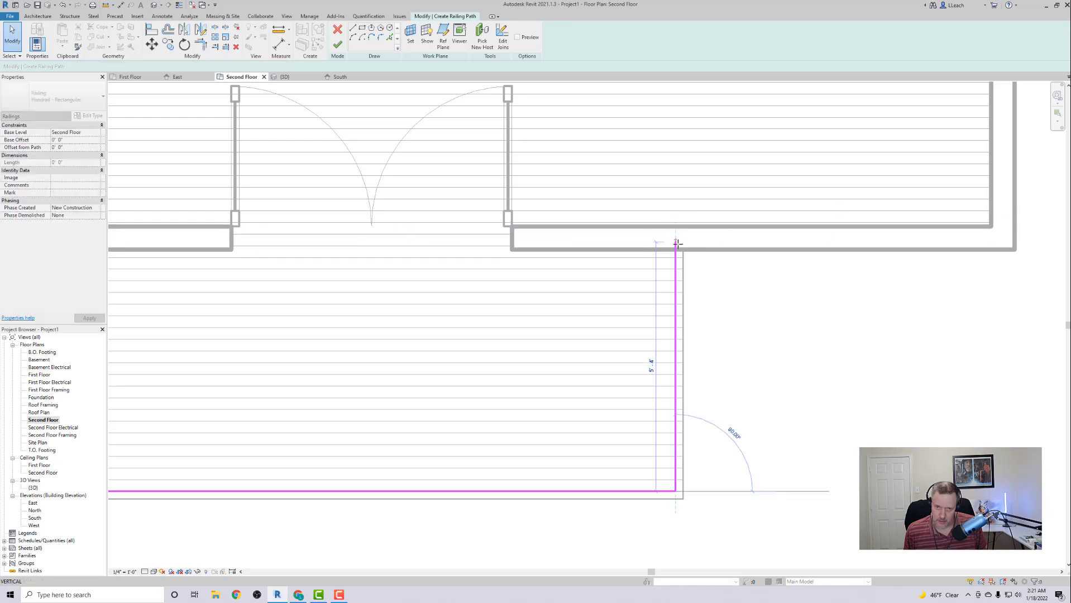
click(730, 293)
Finish the 23'-10" Handrail - Rectangular railing around the balcony
scroll(731, 292, down, 2)
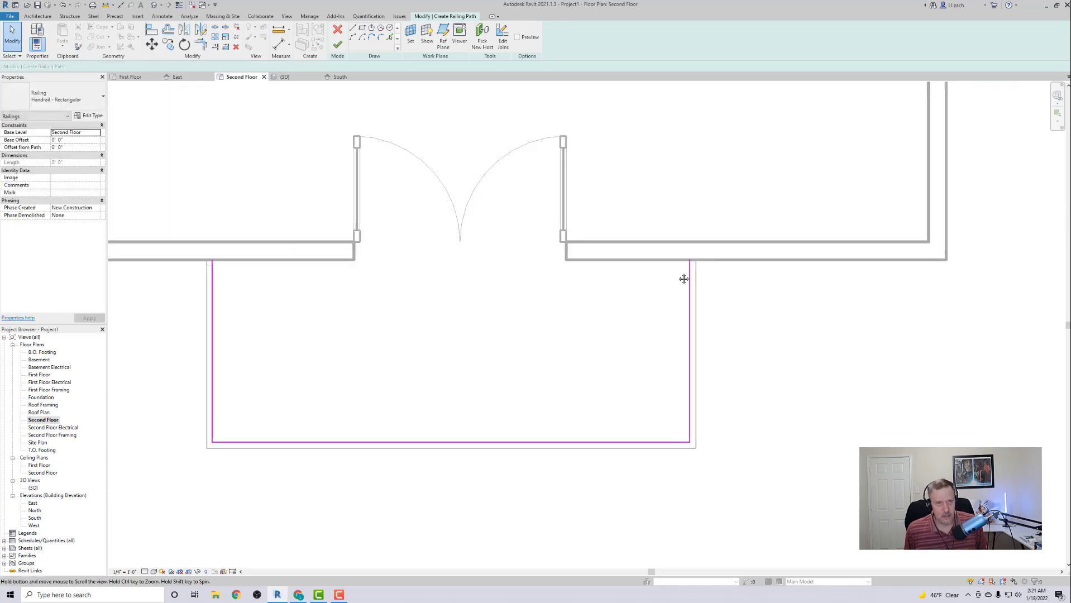
middle_drag(683, 278, 755, 268)
scroll(755, 267, down, 1)
middle_drag(376, 222, 366, 235)
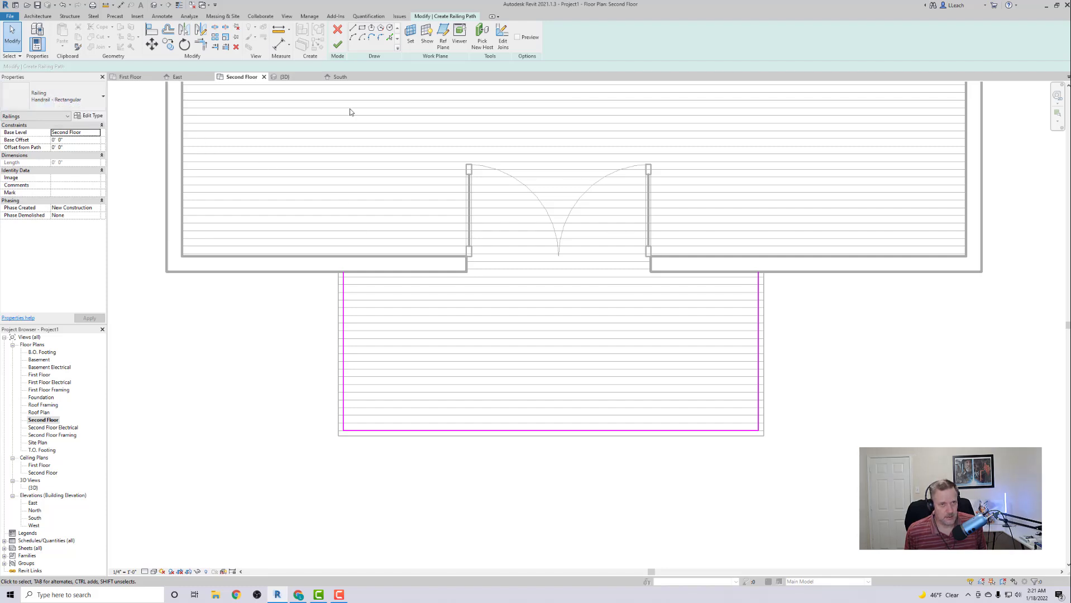
click(337, 45)
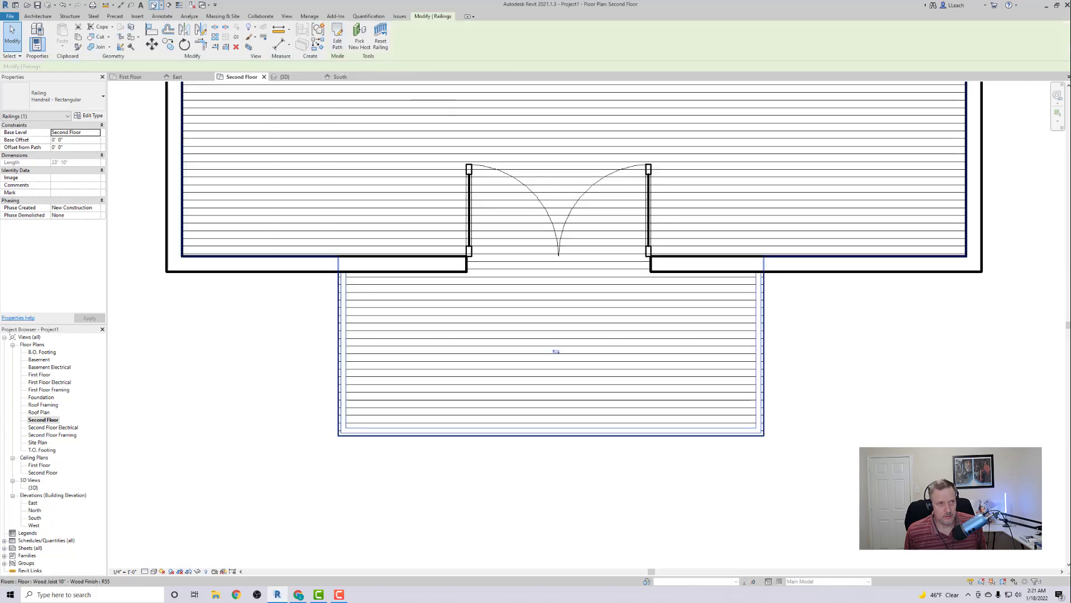
Zoom the 3D view to the balcony, select its railing and show the railing type list
click(154, 5)
scroll(491, 266, up, 2)
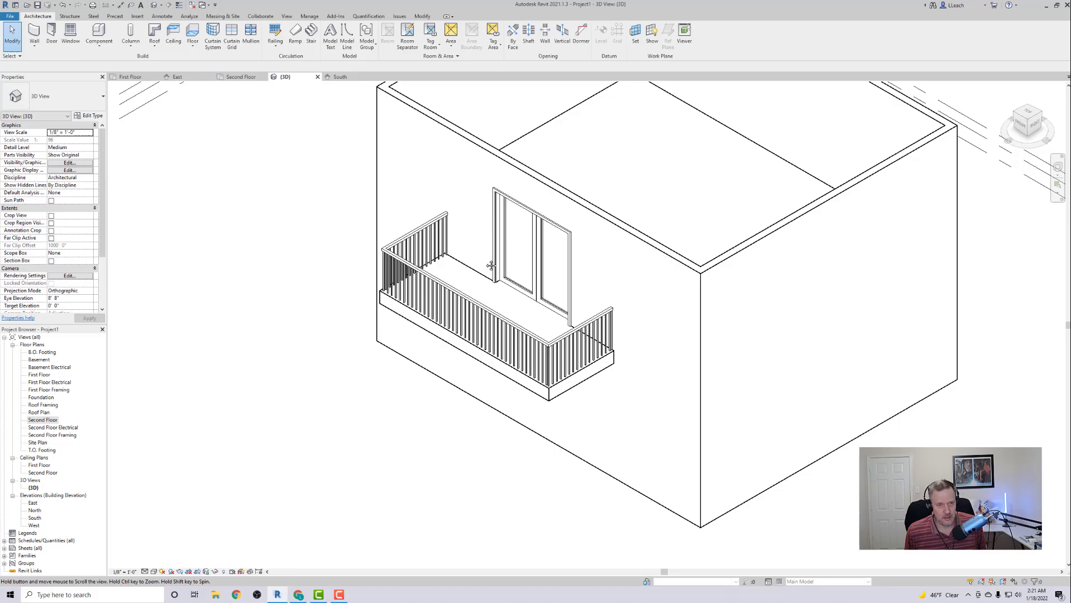
scroll(491, 266, up, 4)
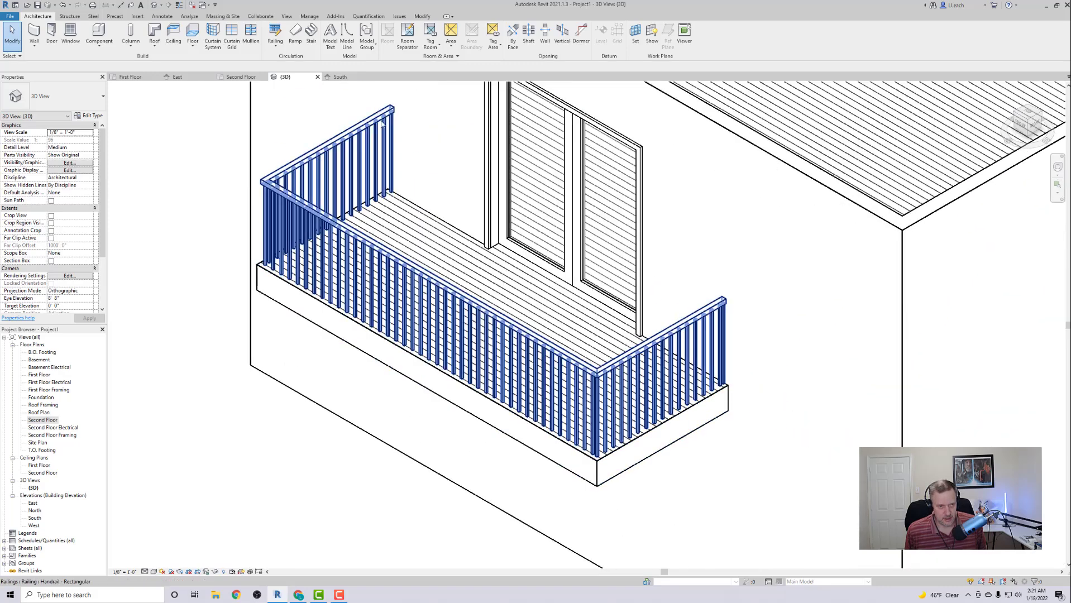
middle_drag(492, 313, 530, 337)
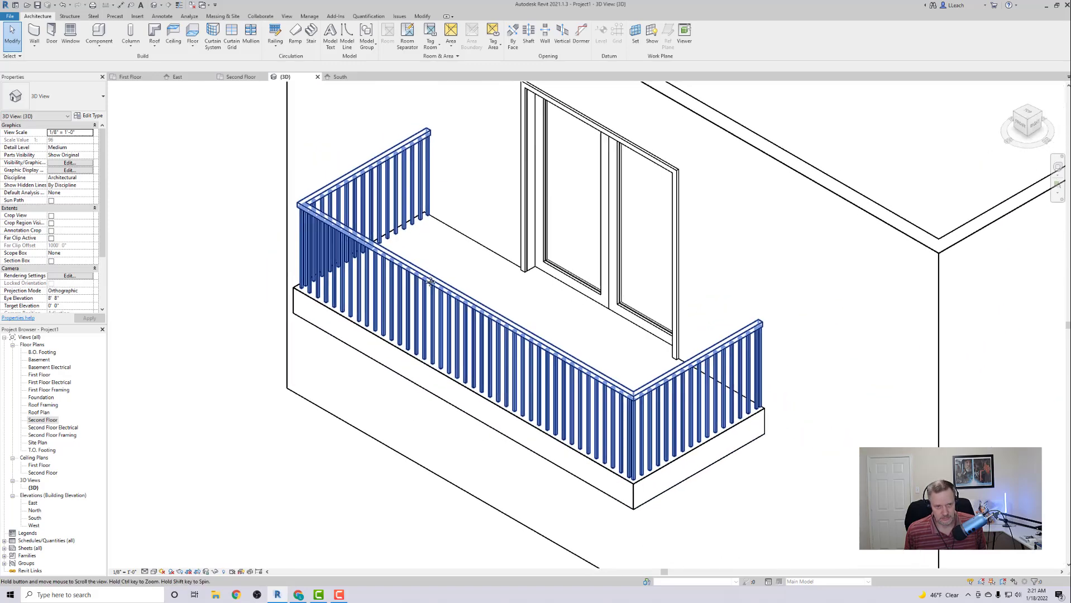
click(341, 182)
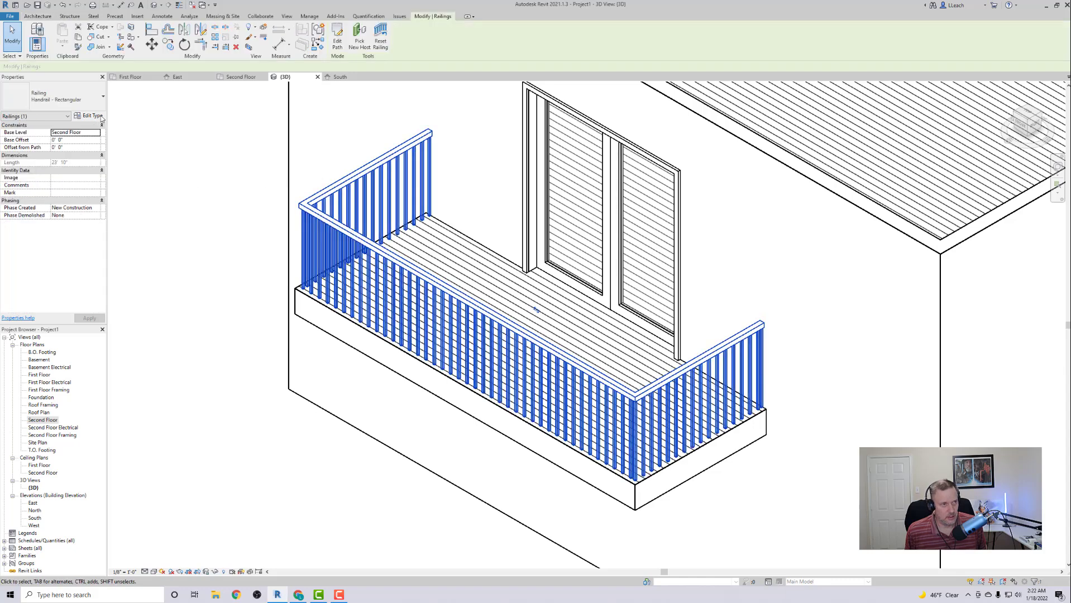
click(103, 97)
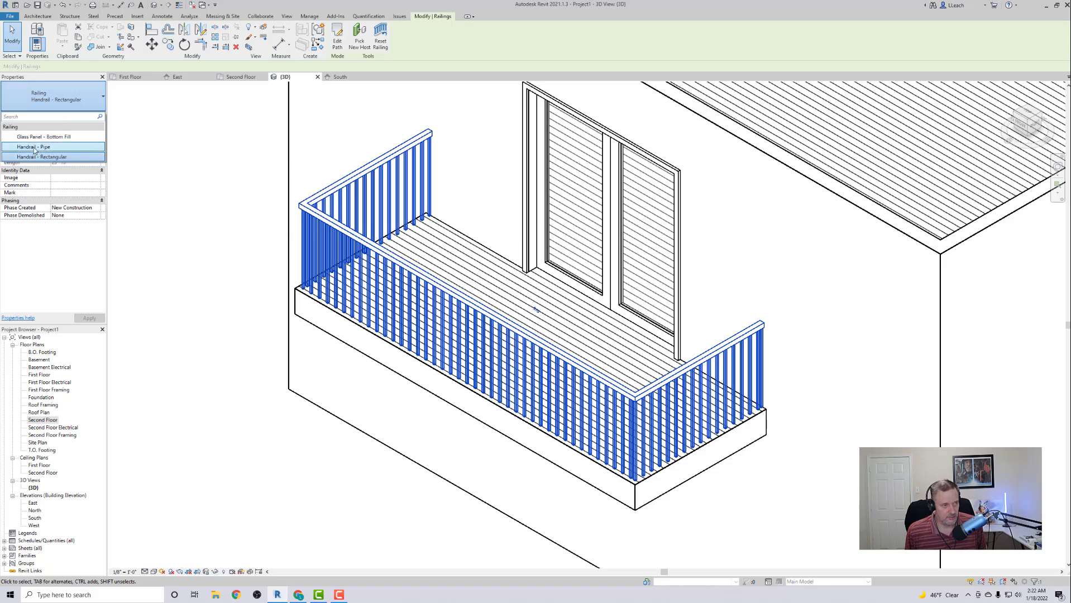
Change the railing to Handrail - Pipe, then try Glass Panel - Bottom Fill
click(34, 148)
click(227, 190)
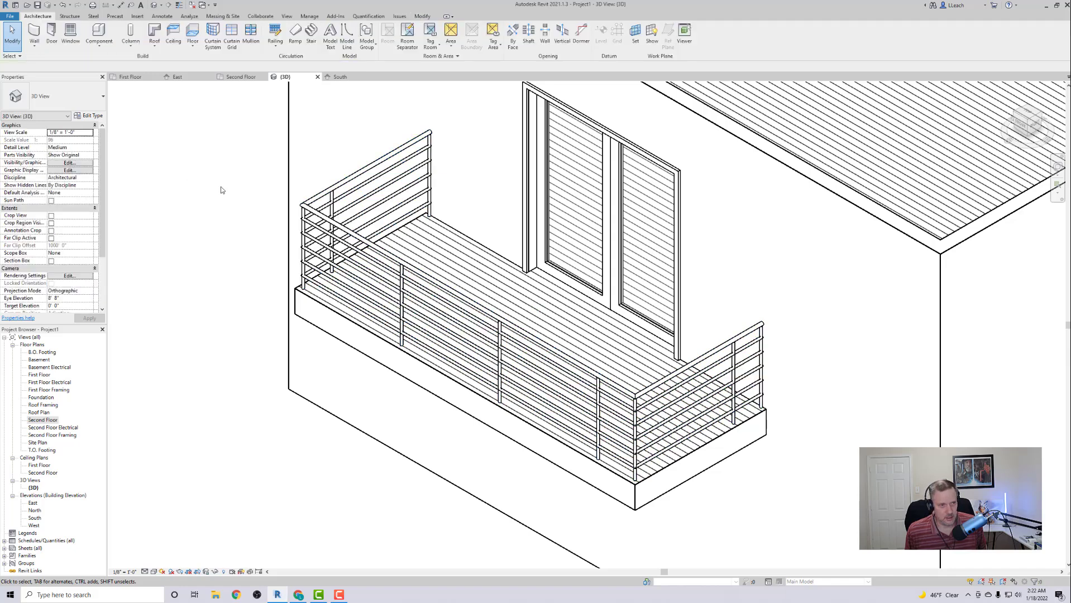
click(303, 203)
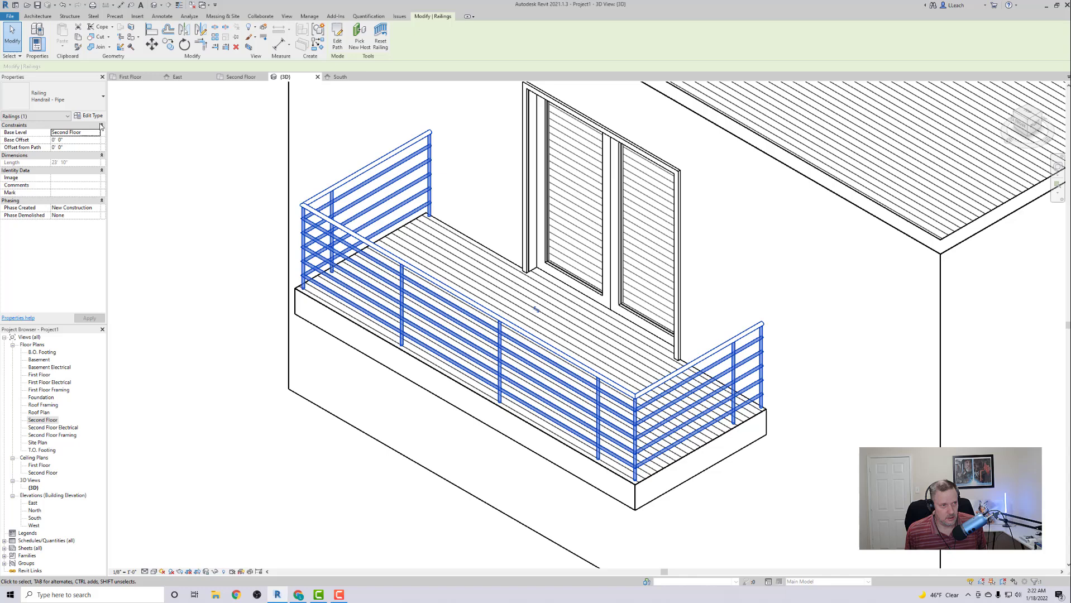
click(97, 95)
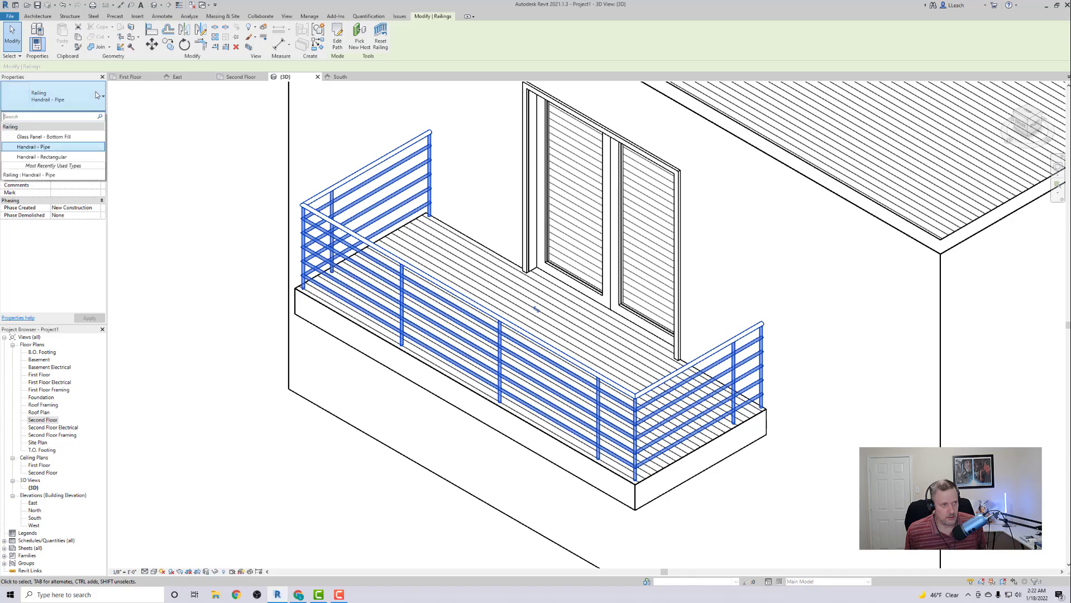
click(50, 136)
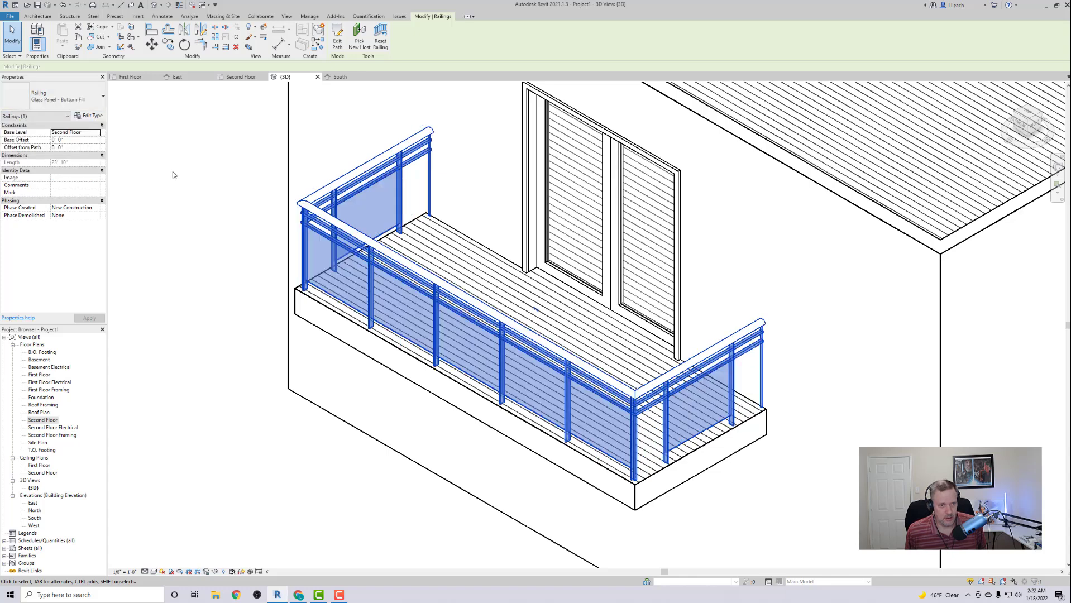
click(195, 196)
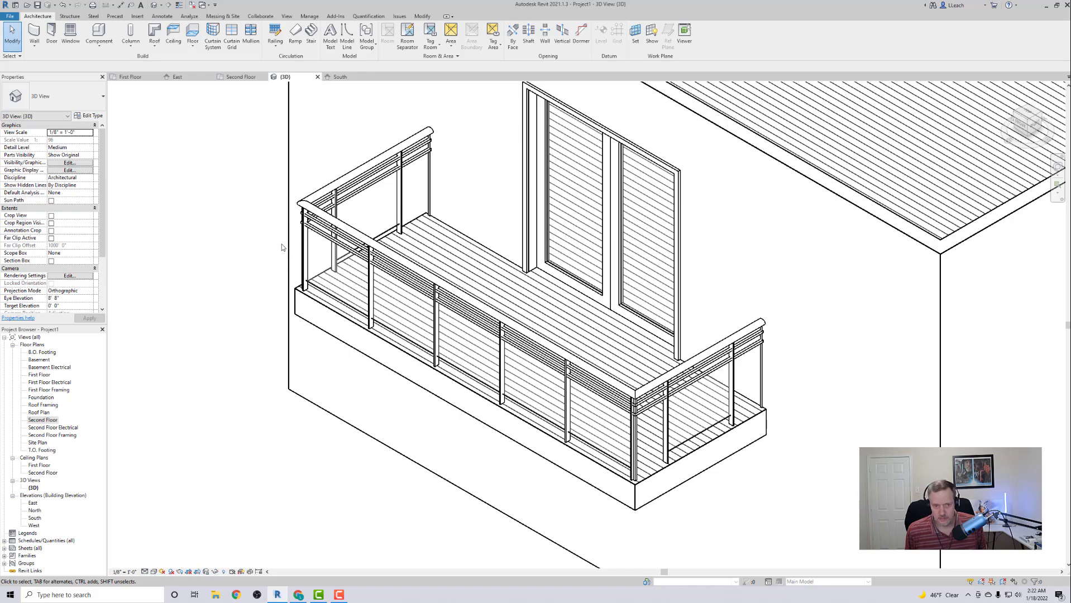
Switch the balcony railing back to Handrail - Pipe and inspect it in 3D
scroll(265, 246, down, 1)
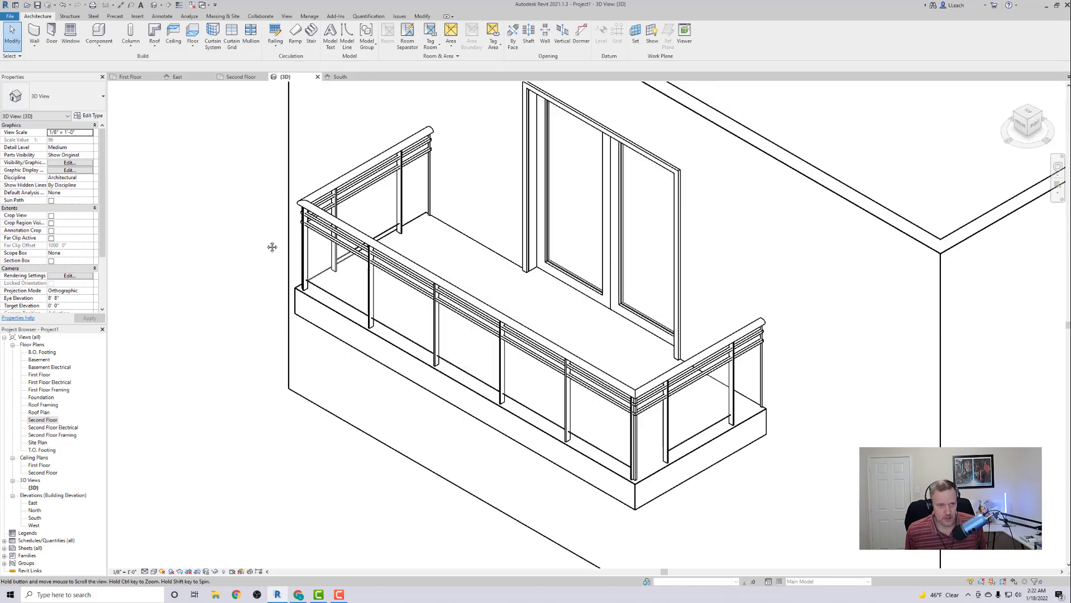
scroll(268, 226, up, 1)
click(319, 197)
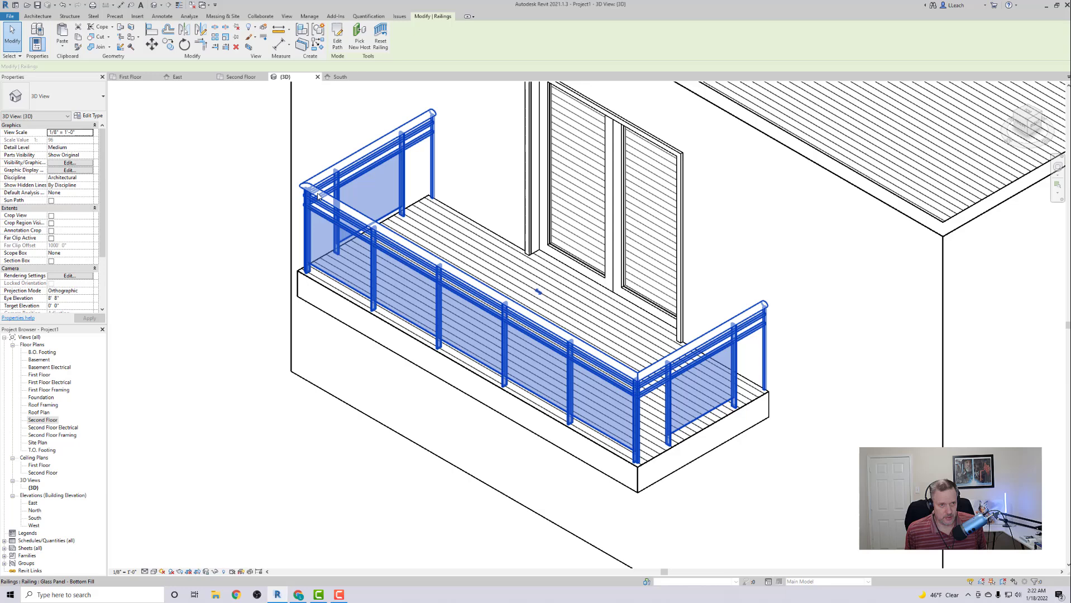
click(102, 99)
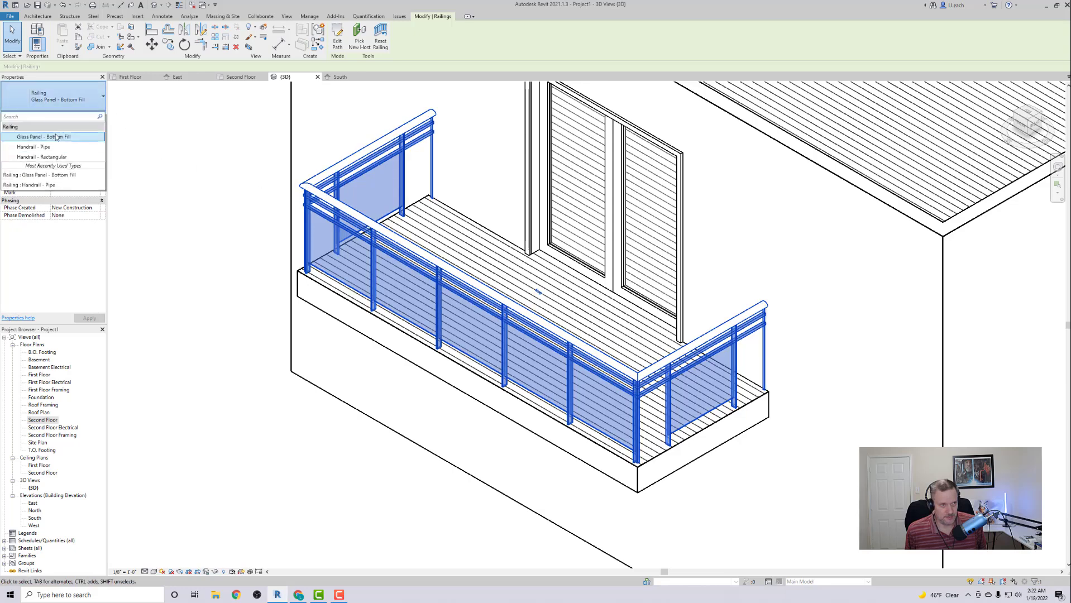
click(44, 147)
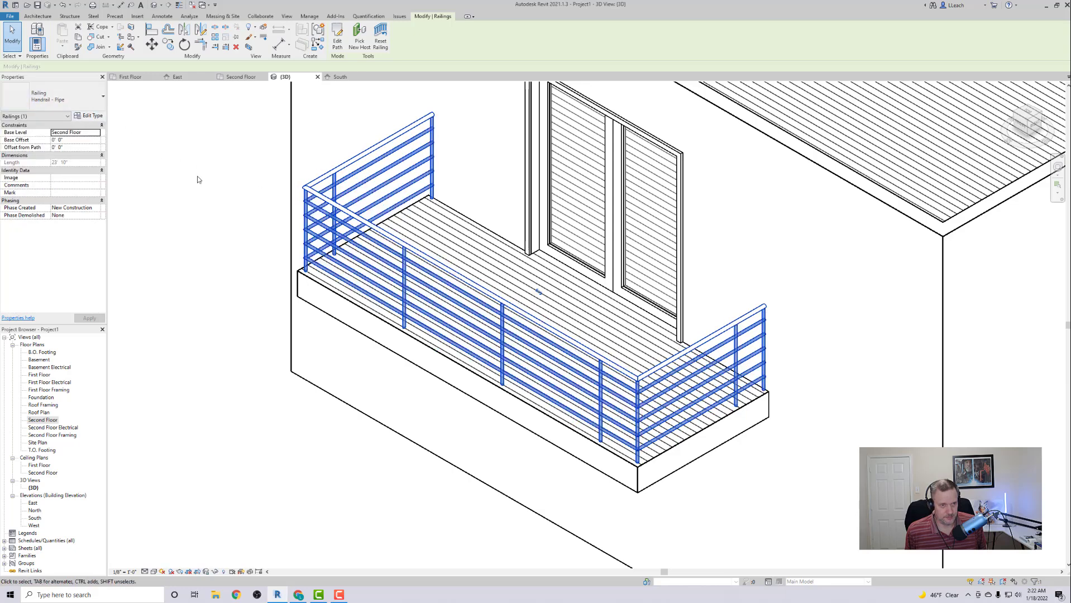
click(202, 189)
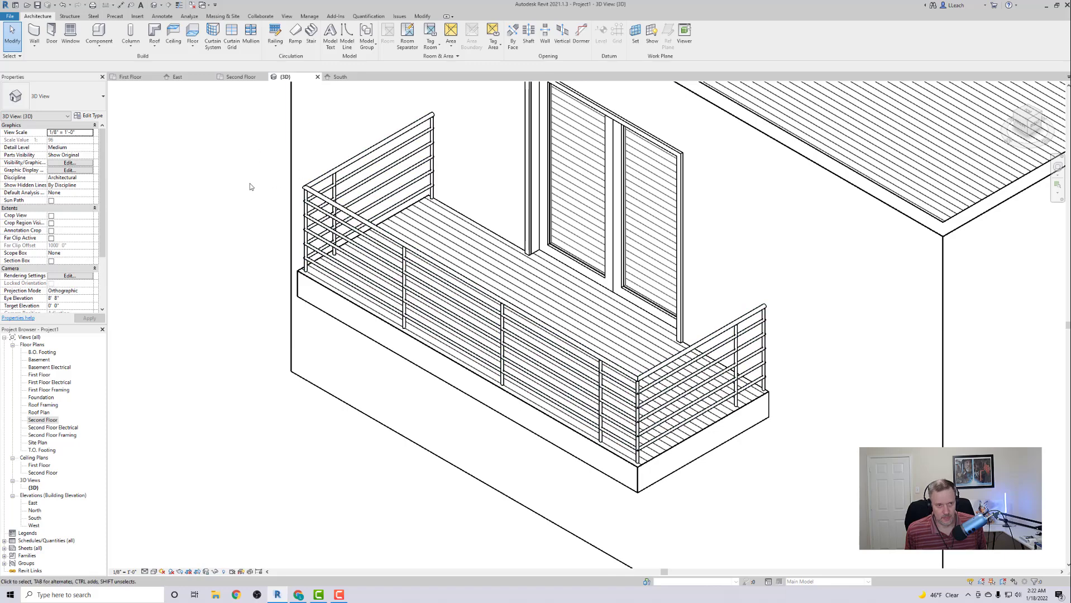
middle_drag(333, 196, 330, 210)
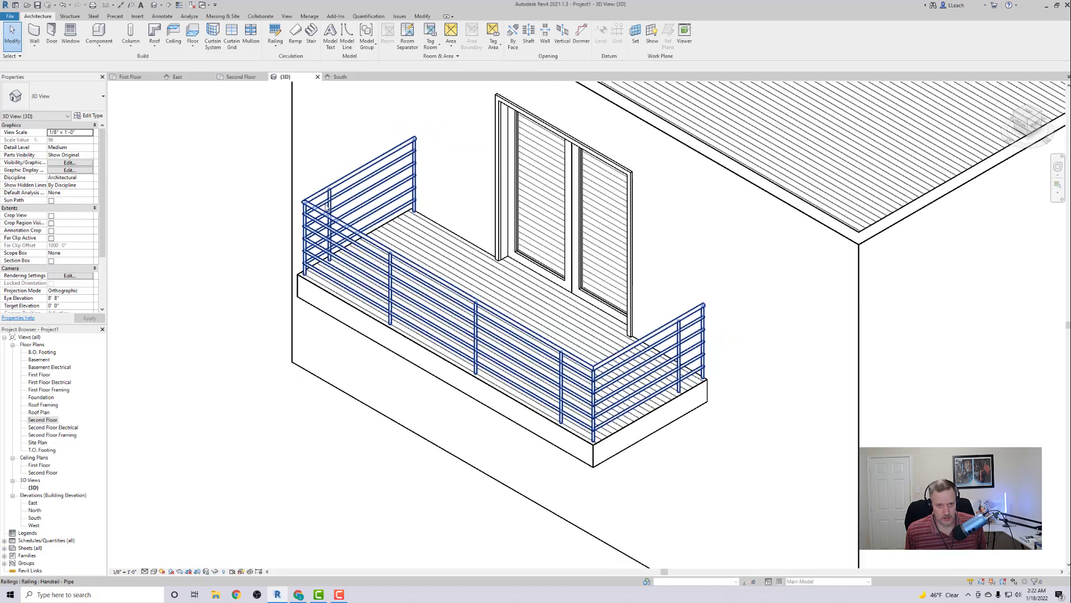
Zoom out of the 3D view and reopen the Second Floor plan showing the balcony
scroll(348, 202, down, 2)
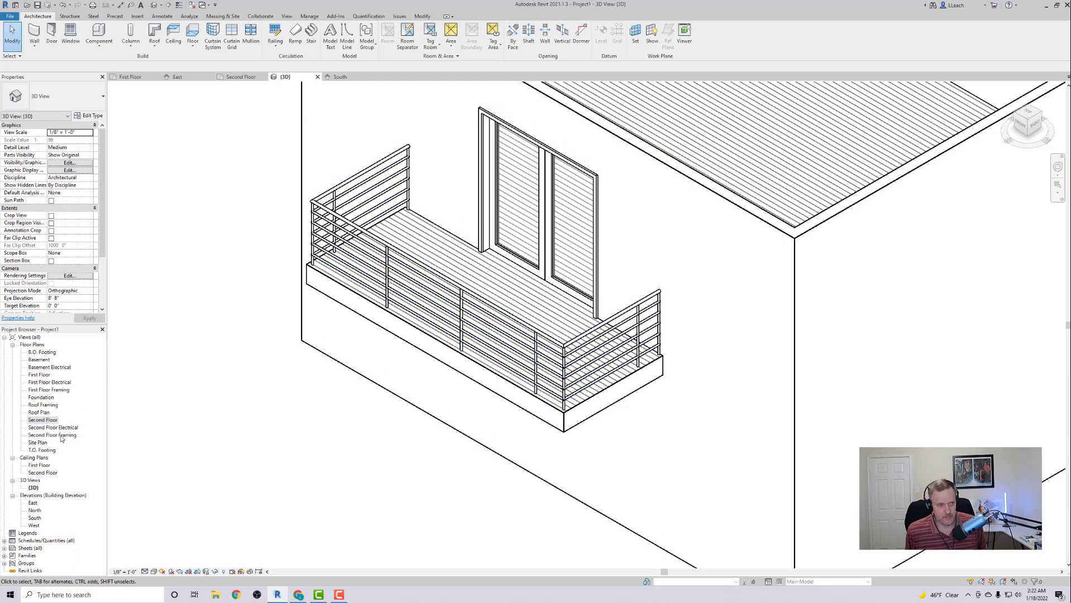
double_click(45, 421)
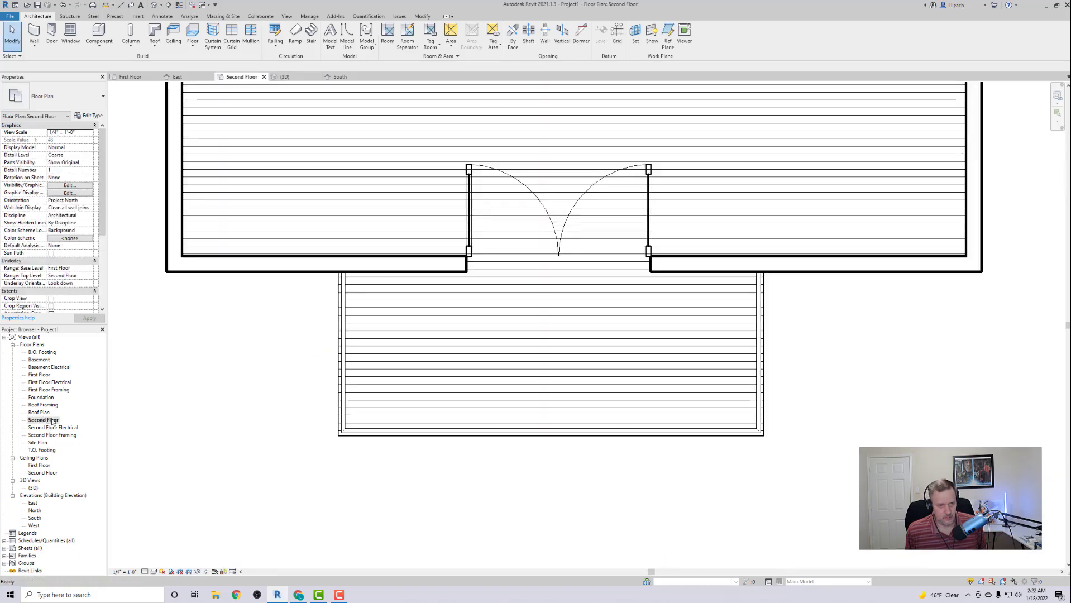